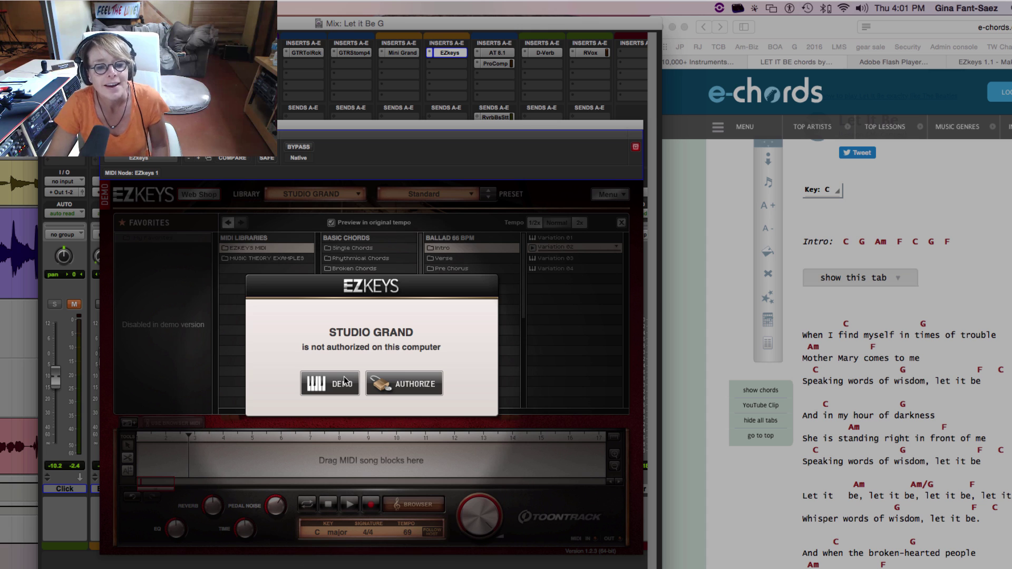
Continue with Studio Grand in demo mode and dismiss the demo limitations notice
left_click(351, 379)
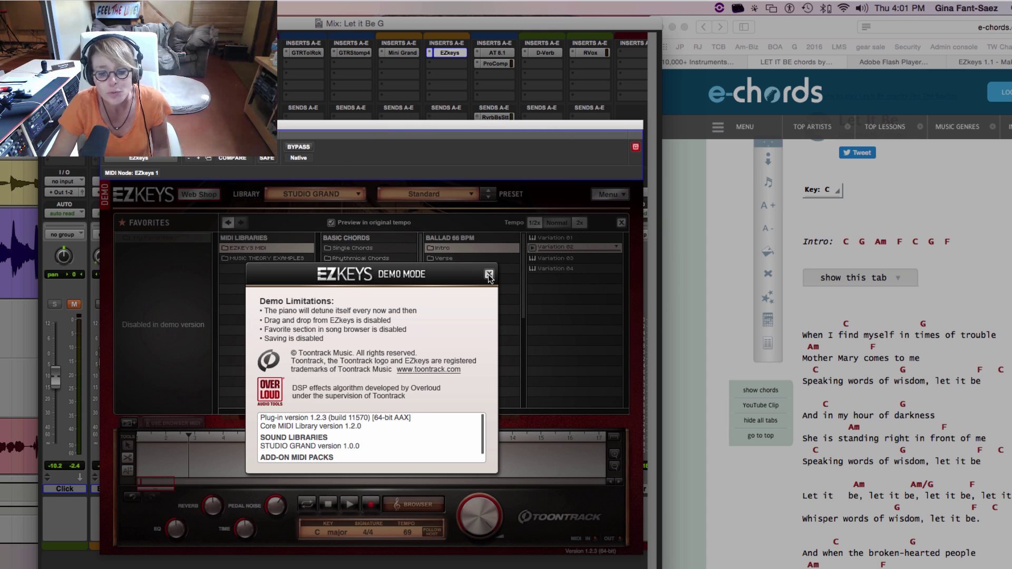
left_click(488, 274)
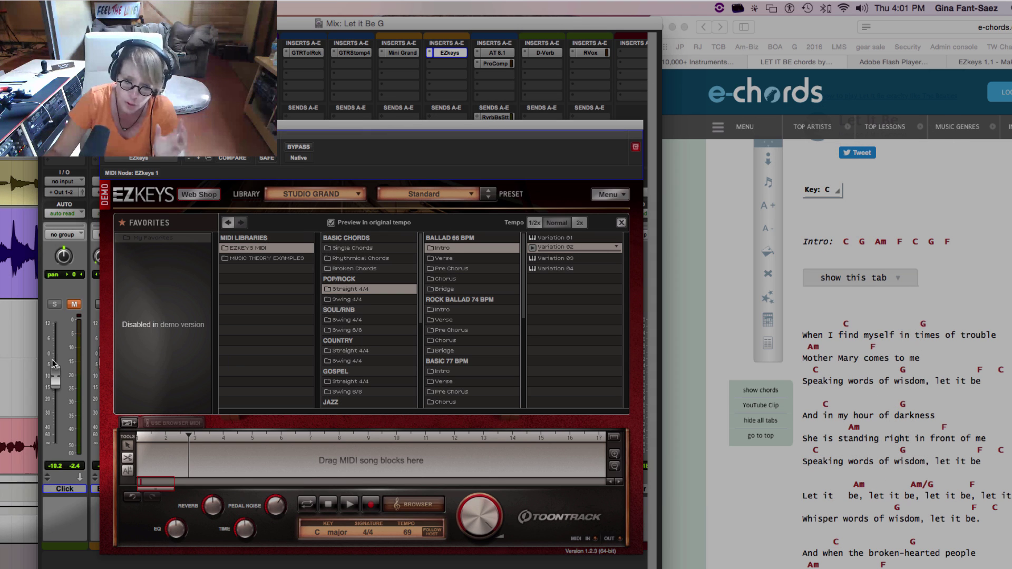
Switch the session from the mixer to the track editing view and play the song against the intro chords
key("super+equal")
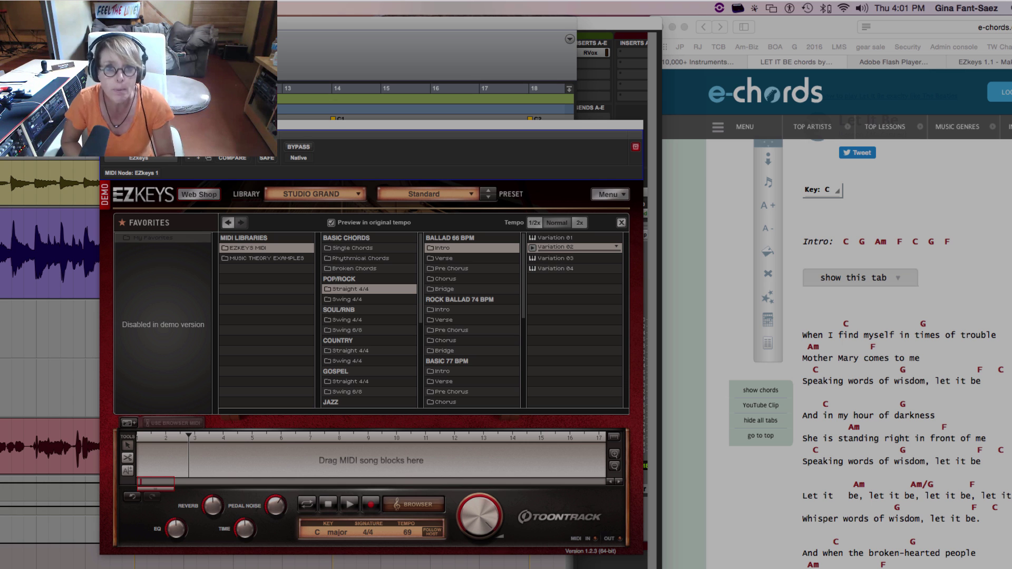
key("space")
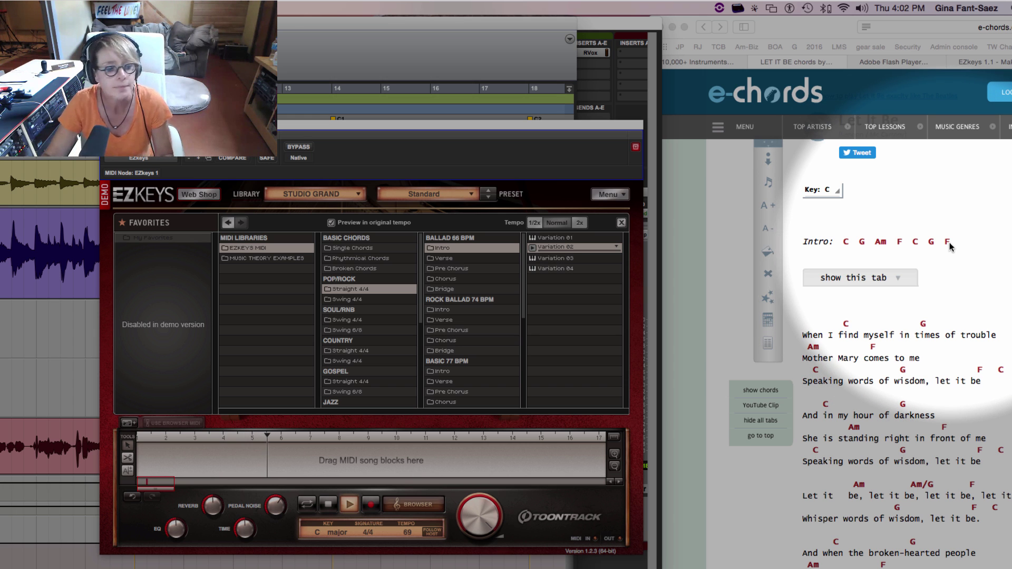
key("space")
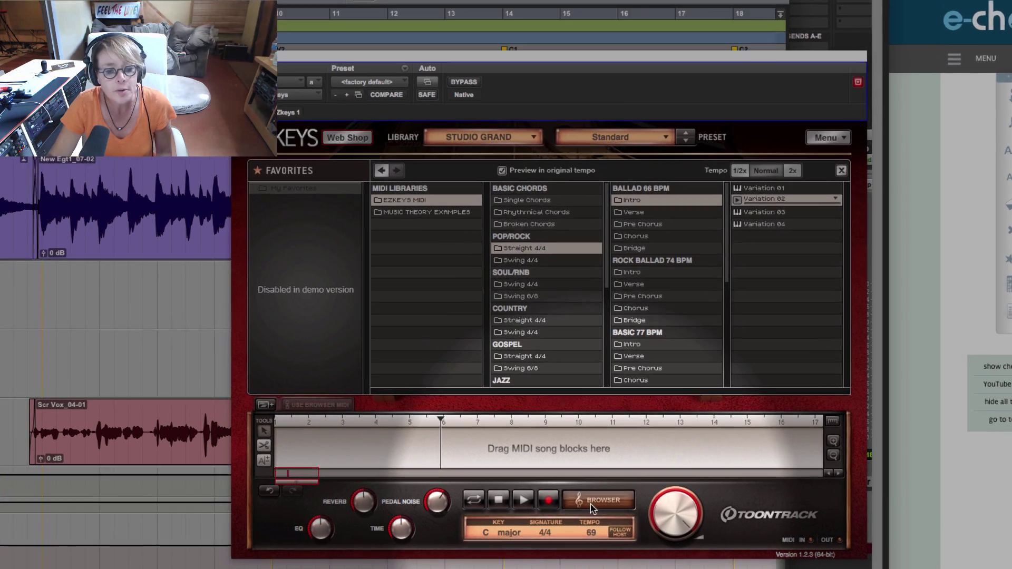
Hide and reopen the MIDI browser, and preview Variation 03 of the Ballad 66 BPM Chorus under Pop/Rock Straight 4/4
left_click(407, 507)
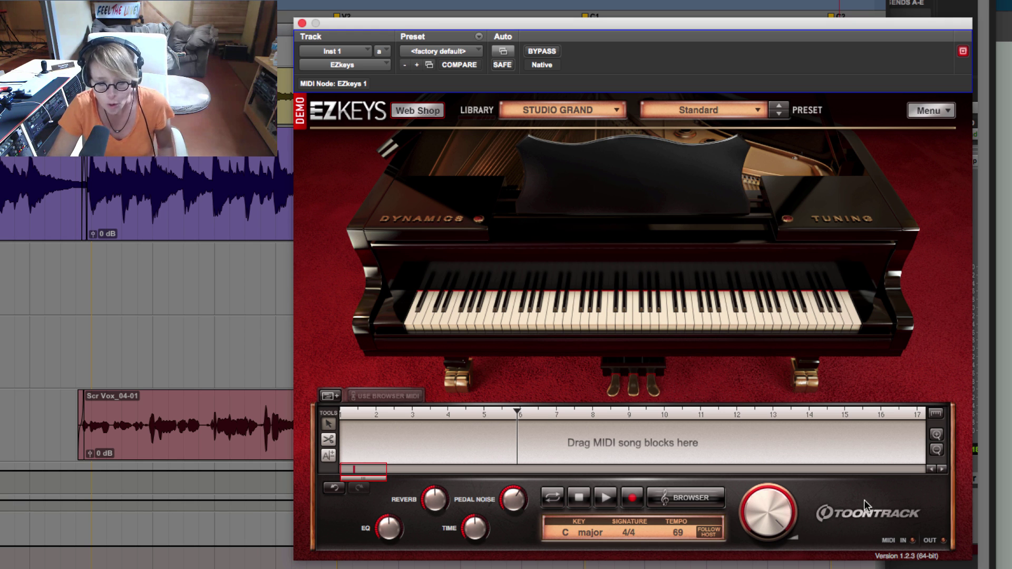
left_click(691, 496)
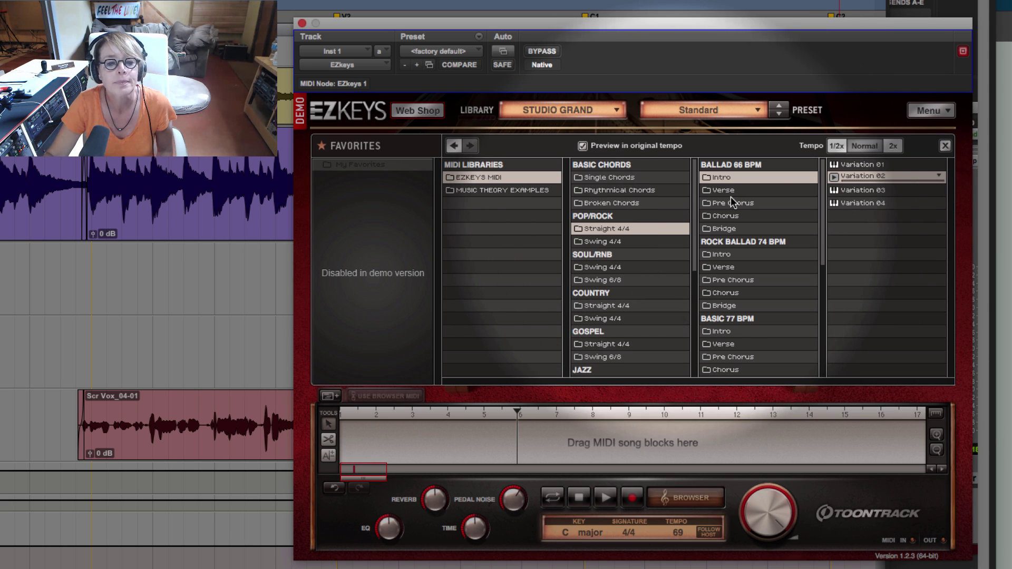
left_click(723, 213)
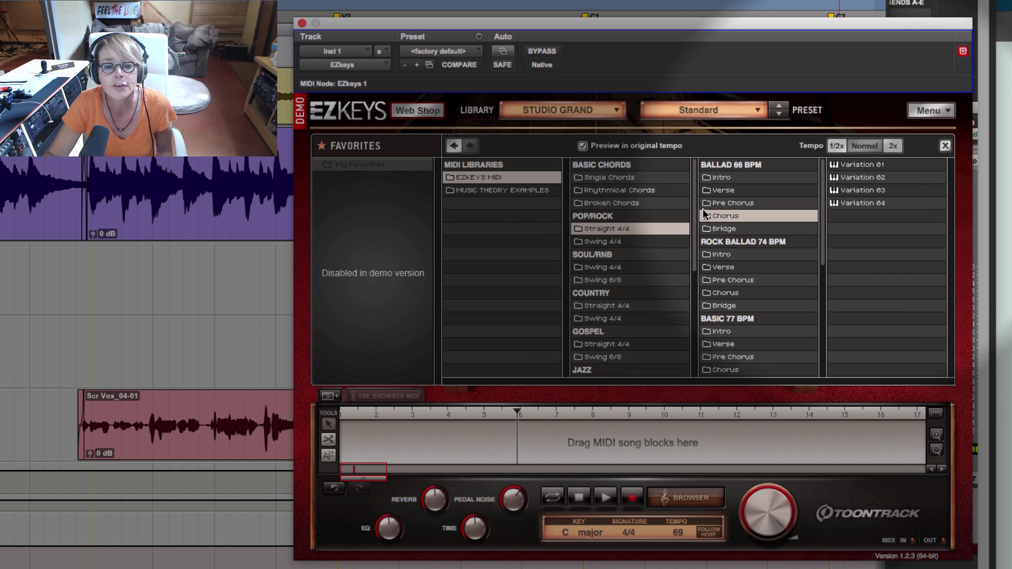
left_click(846, 190)
left_click(839, 191)
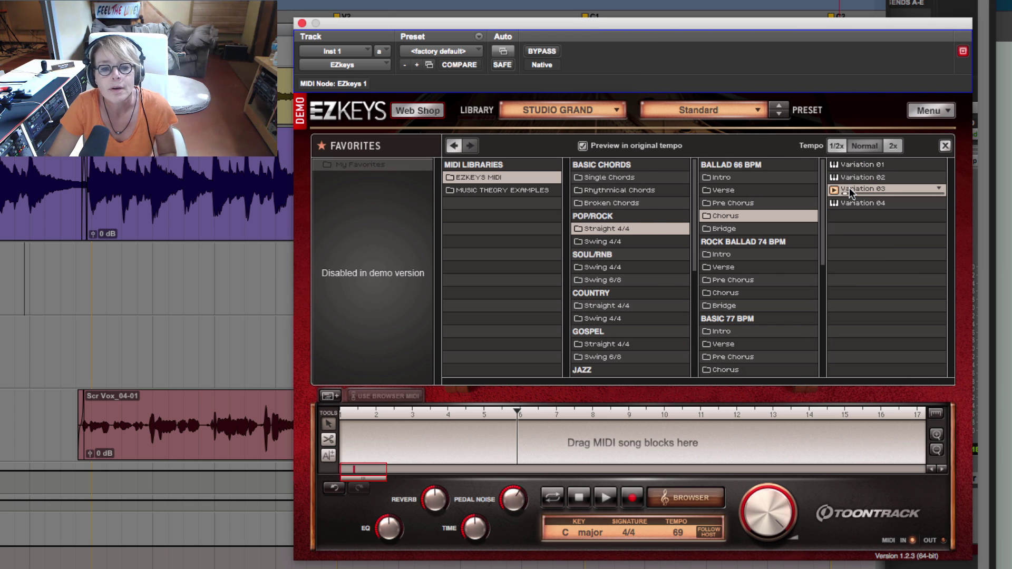
left_click(852, 189)
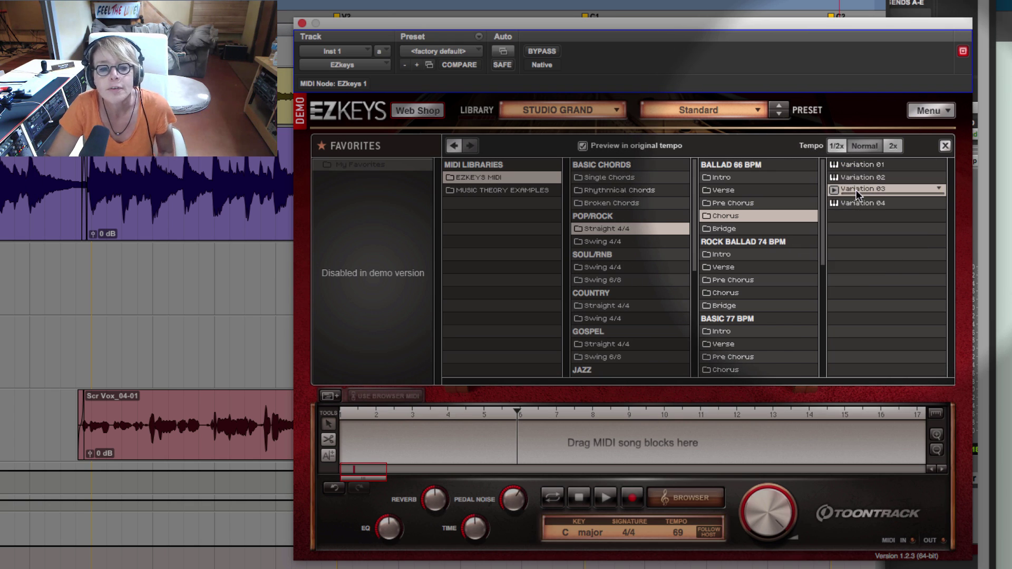
Place the Variation 03 chorus block on the song track at bar 2, inspect its chords, and remove the block
left_click_drag(581, 311, 378, 440)
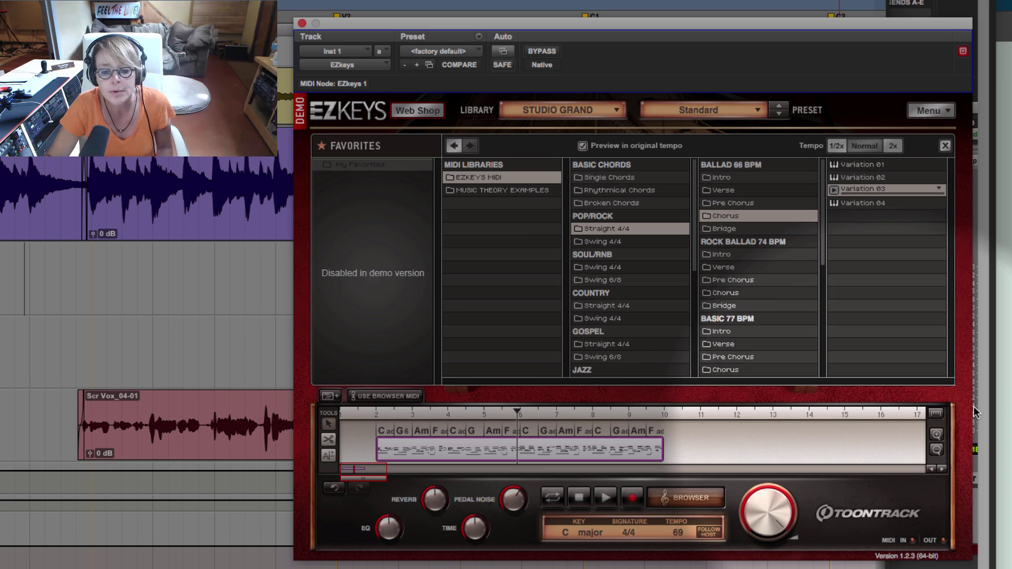
left_click(937, 434)
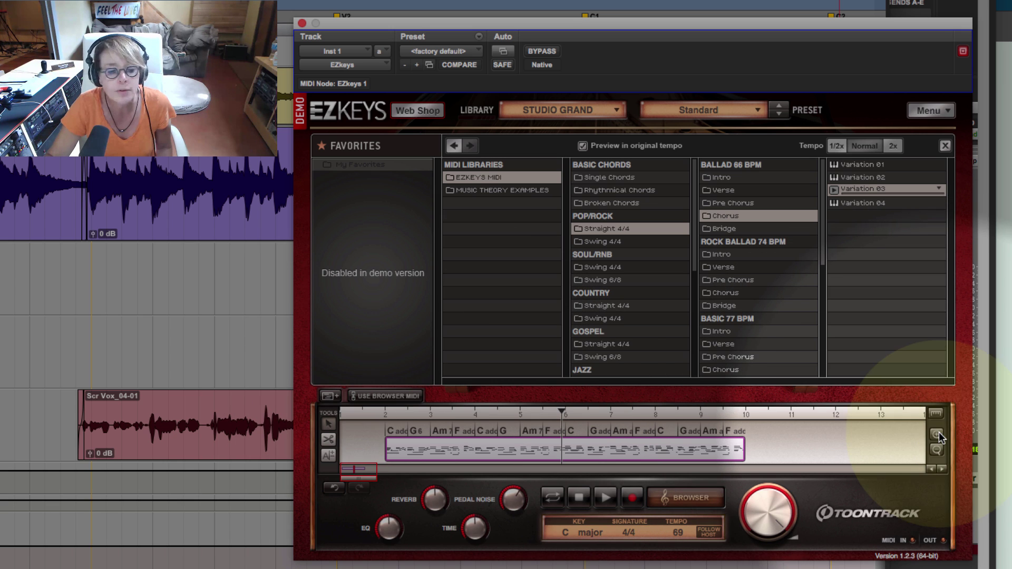
left_click(936, 435)
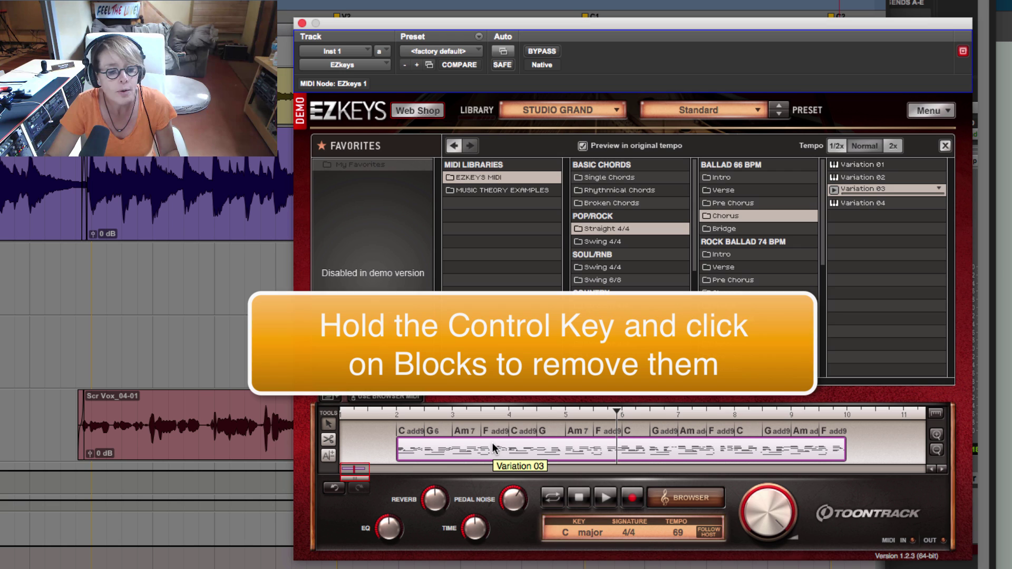
left_click(493, 444, "ctrl")
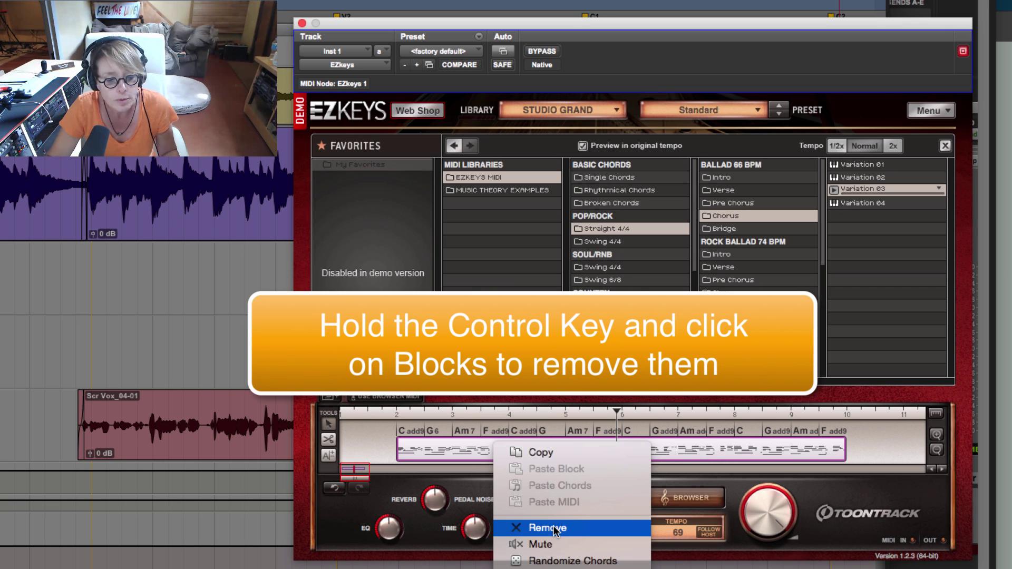
left_click(553, 528)
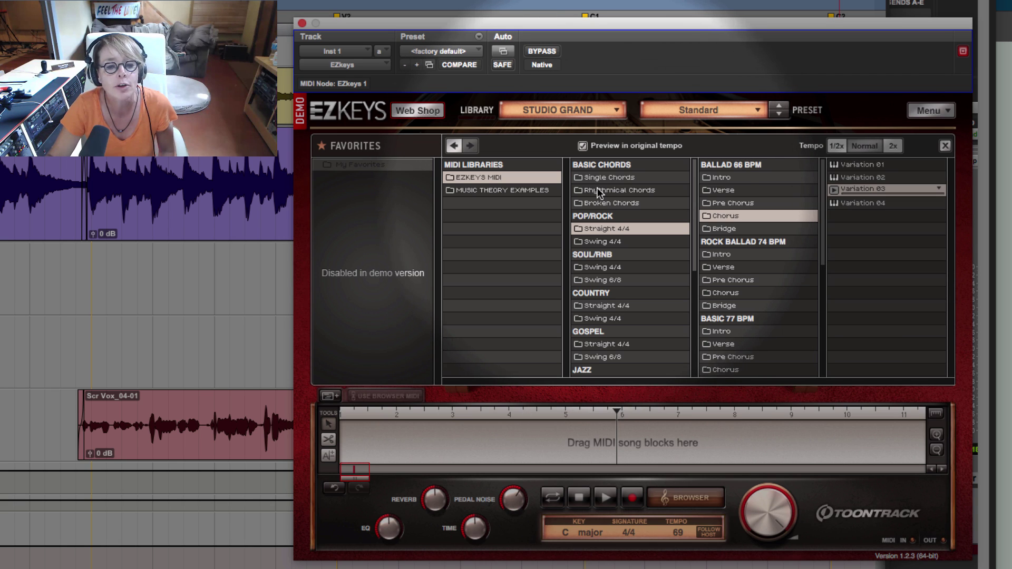
Preview Variation 02 and Variation 05 of the Eight Notes Swing patterns in Rhythmical Chords
left_click(599, 192)
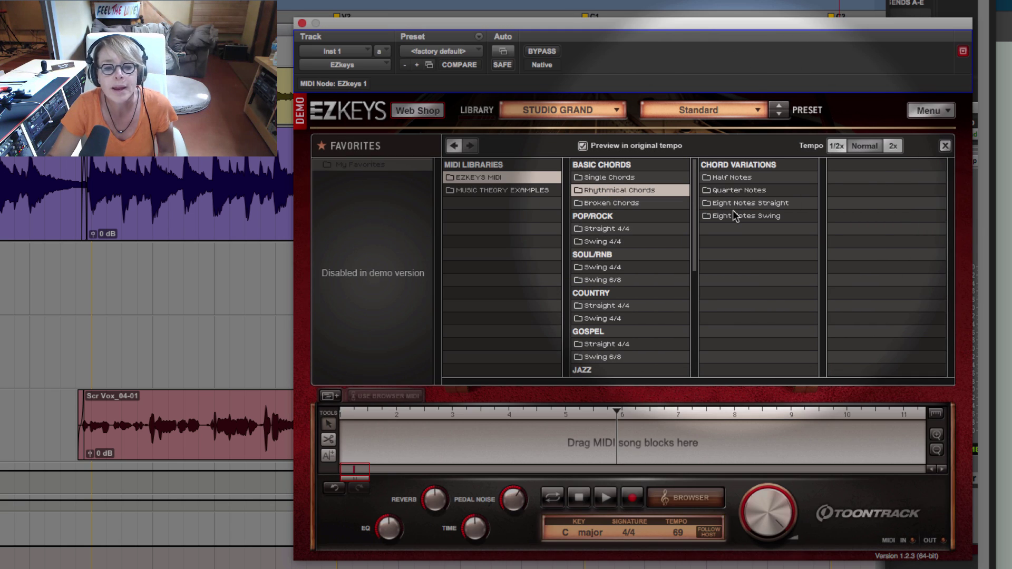
left_click(733, 214)
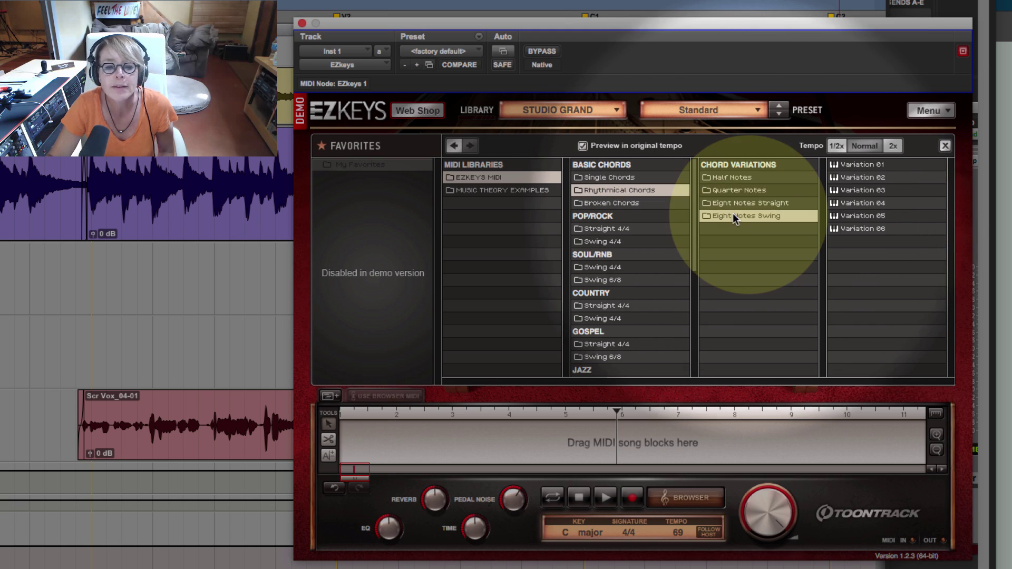
left_click(836, 176)
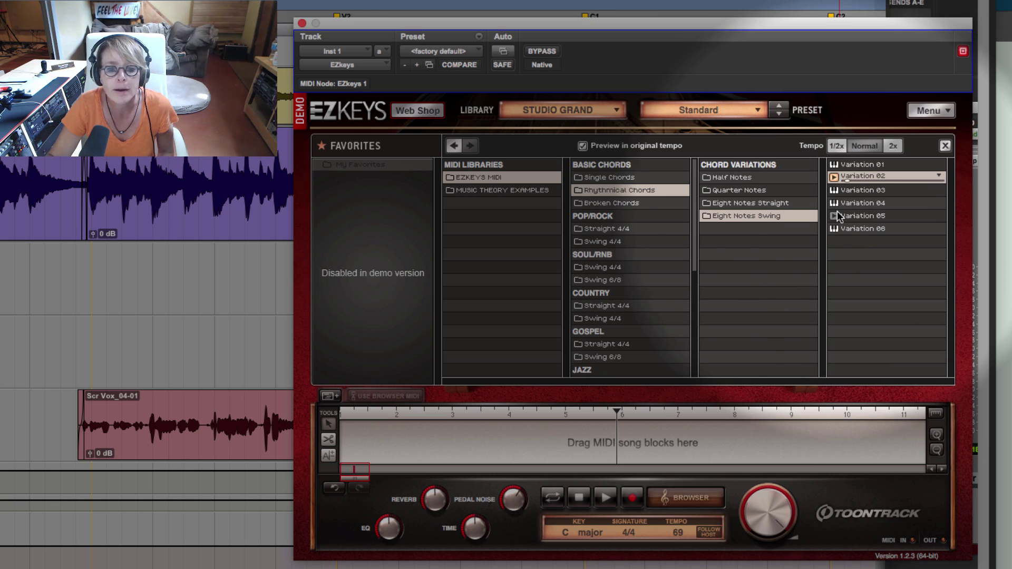
left_click(836, 215)
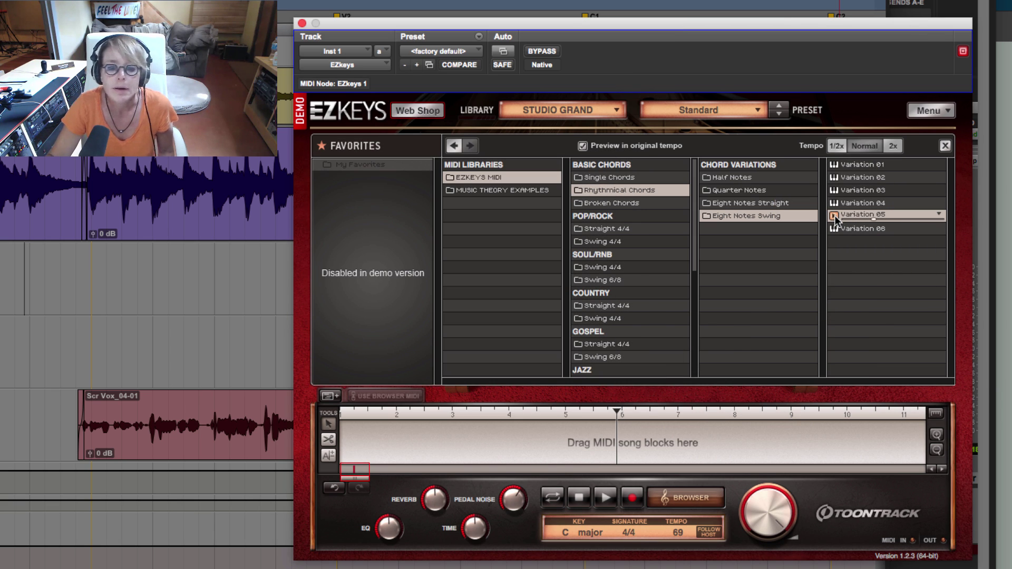
left_click(833, 215)
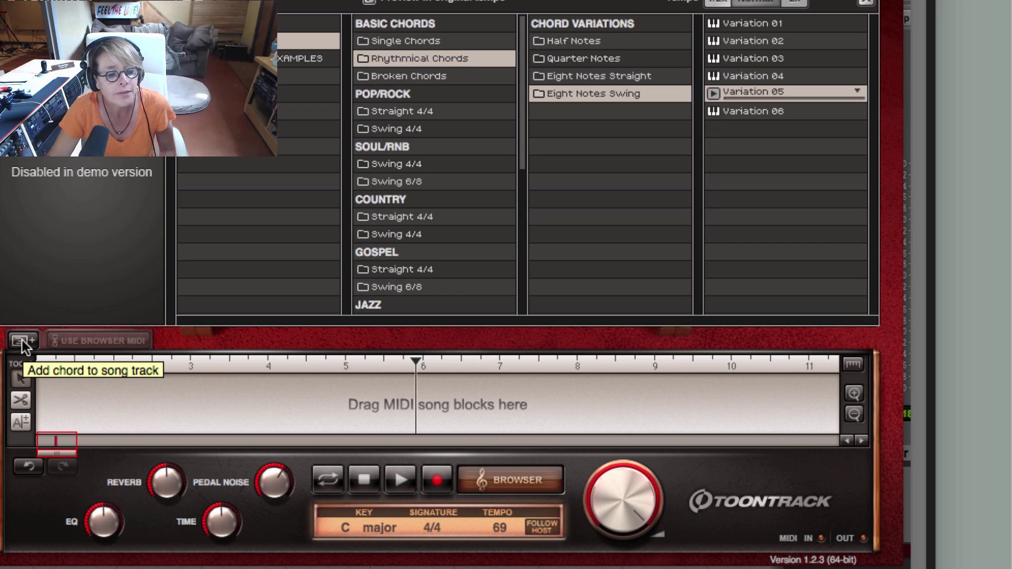
Add a C chord block to the song track, move it to bar 2, and add a second chord block at bar 3
left_click(23, 342)
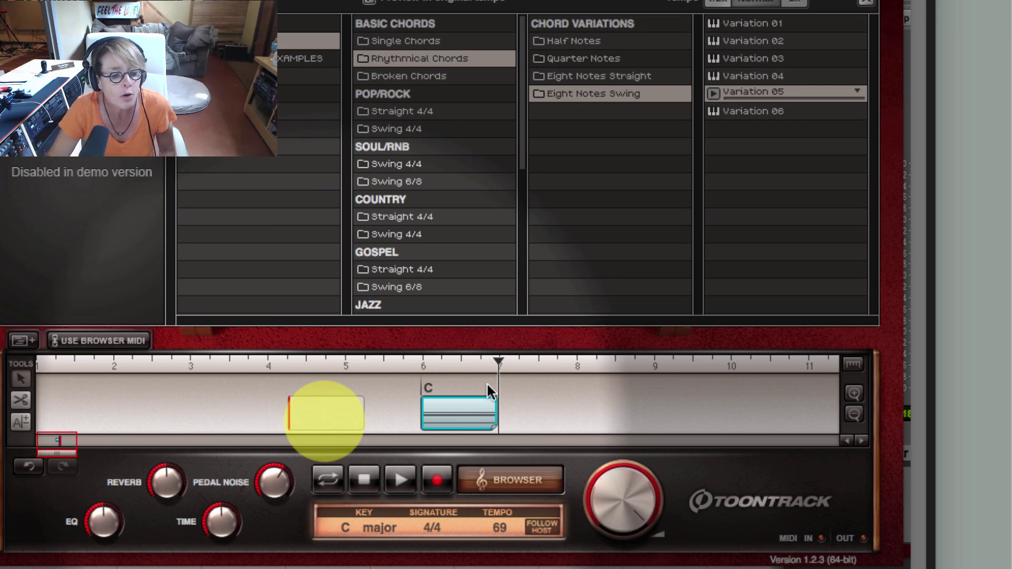
left_click_drag(438, 412, 131, 413)
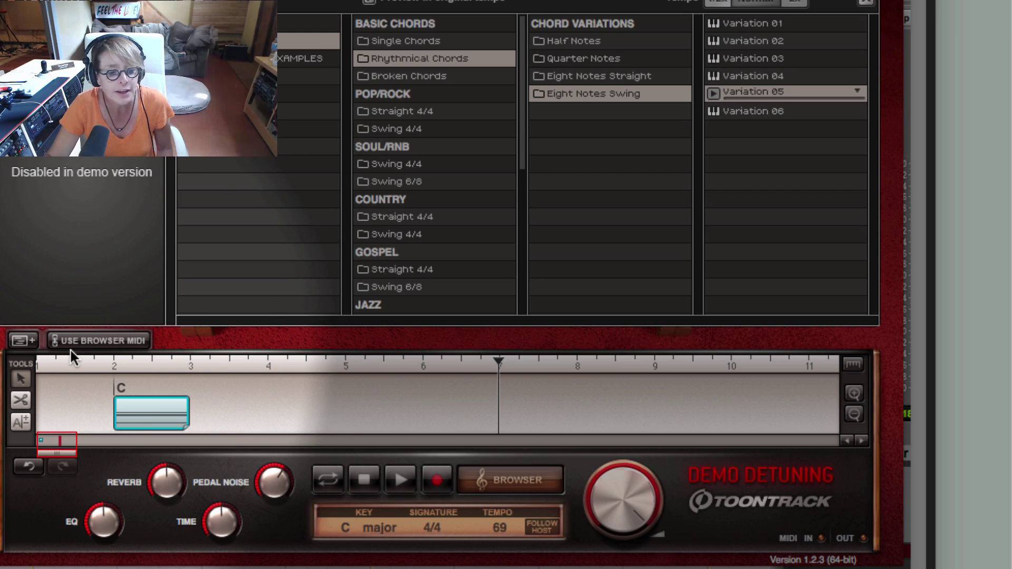
left_click(26, 343)
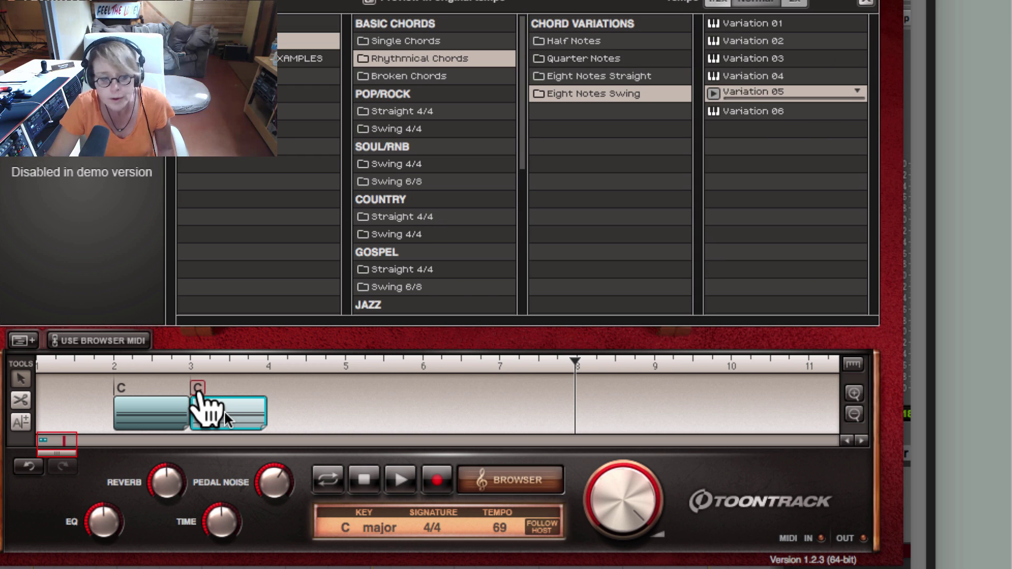
Change the chord of the block at bar 3 to G in the chord wheel, with the chord details expanded
left_click(216, 408)
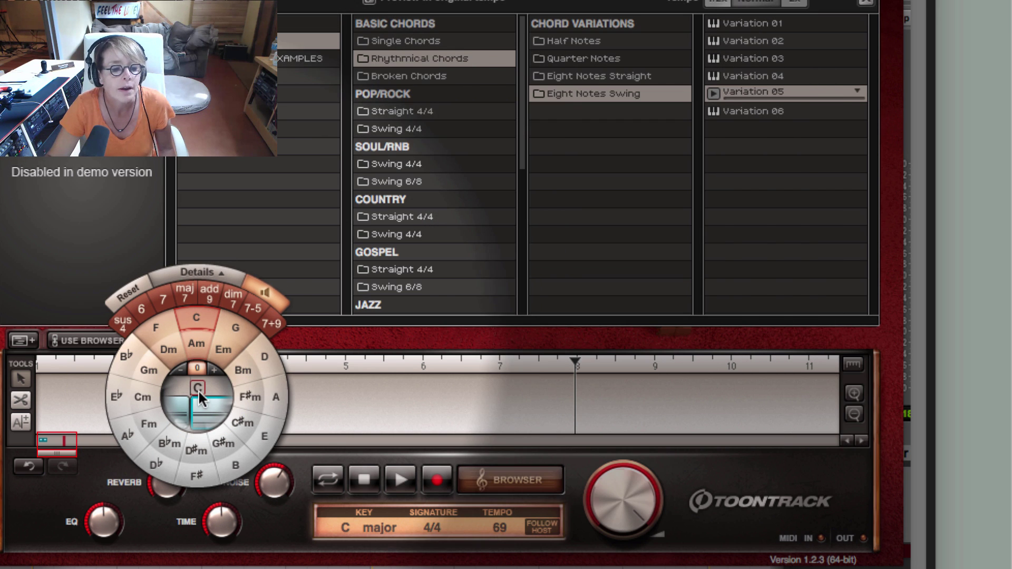
left_click(232, 331)
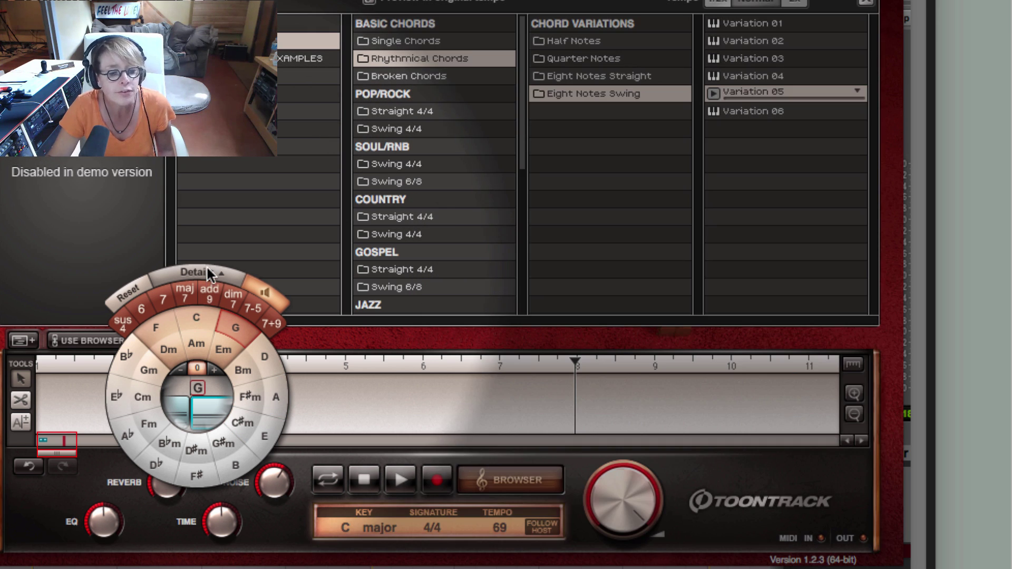
left_click(200, 272)
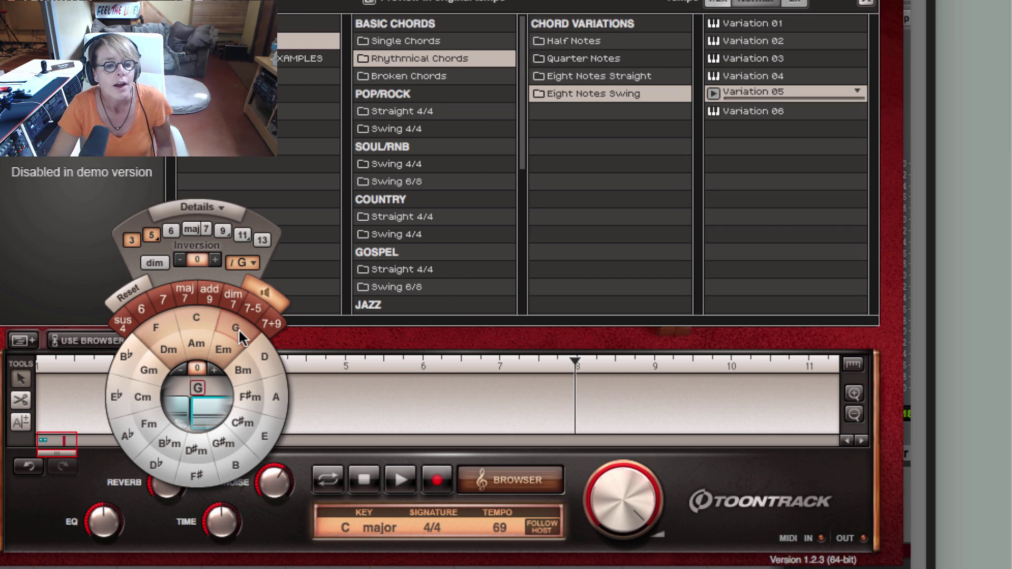
left_click(237, 327)
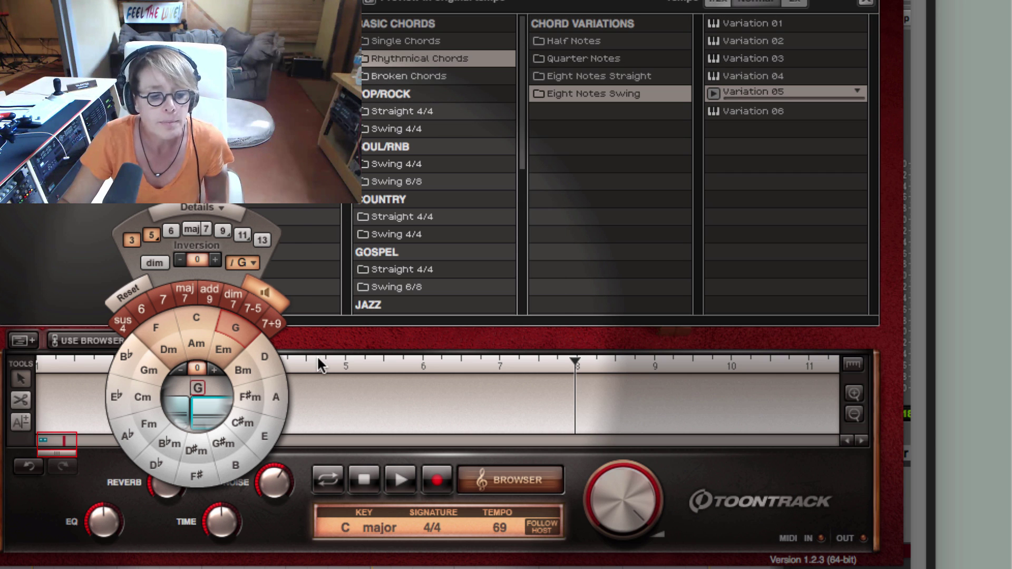
left_click(317, 362)
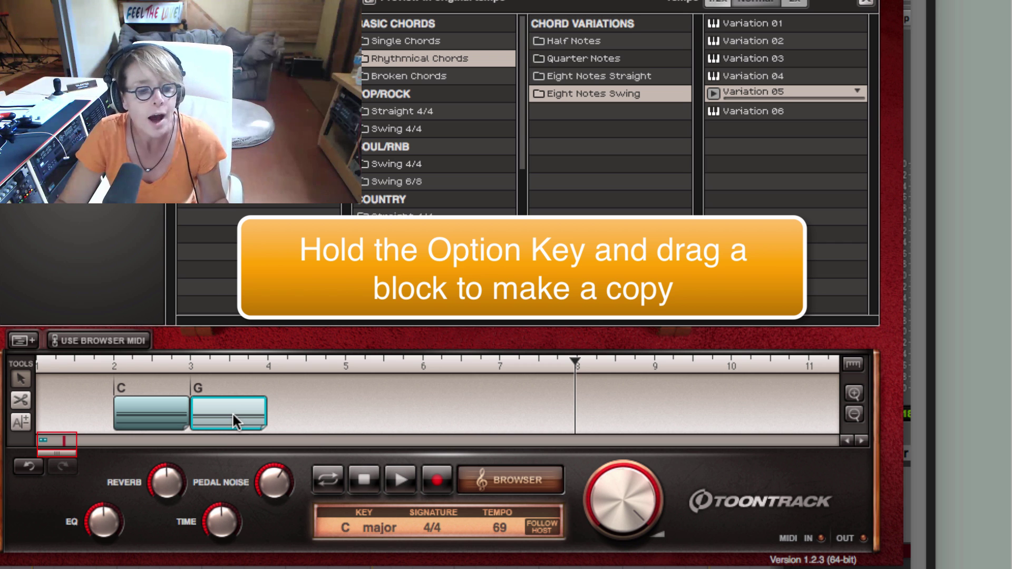
Copy the G block to bars 4 and 5, and play back the chord sequence briefly
left_click_drag(227, 419, 377, 405)
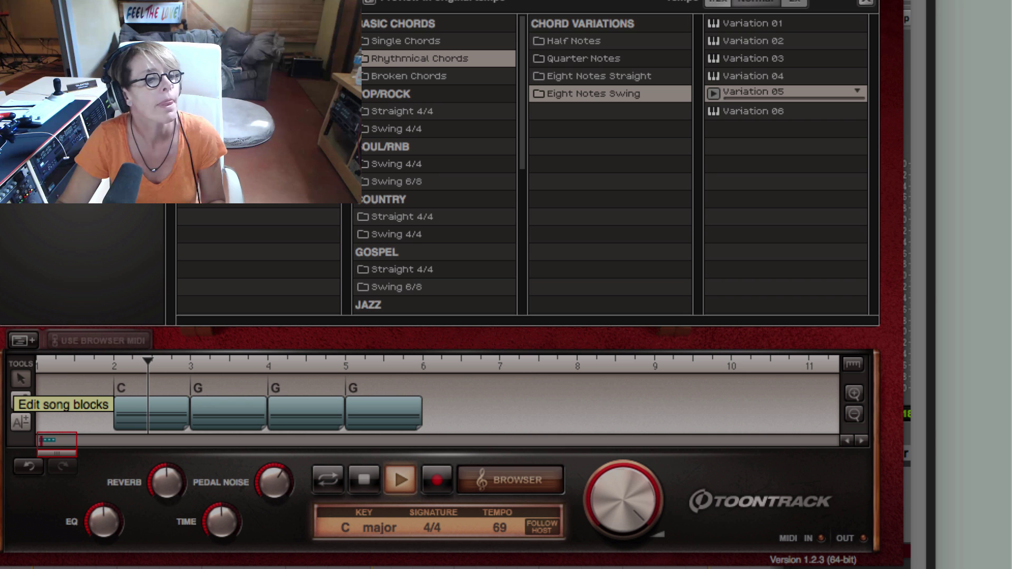
key("space")
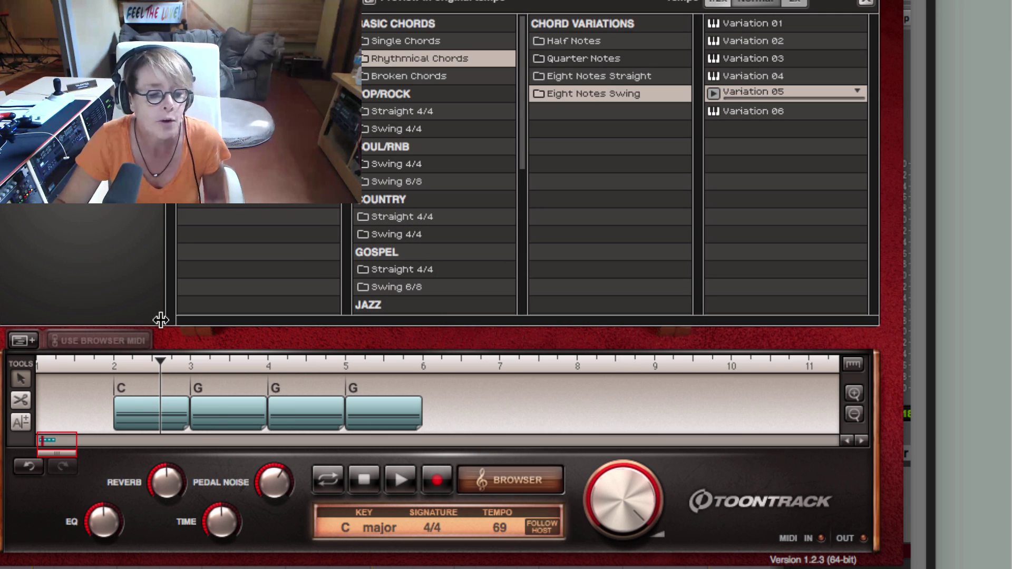
Shorten the C block and the first G block to half a bar each, with the G block directly following the C
left_click_drag(186, 413, 152, 416)
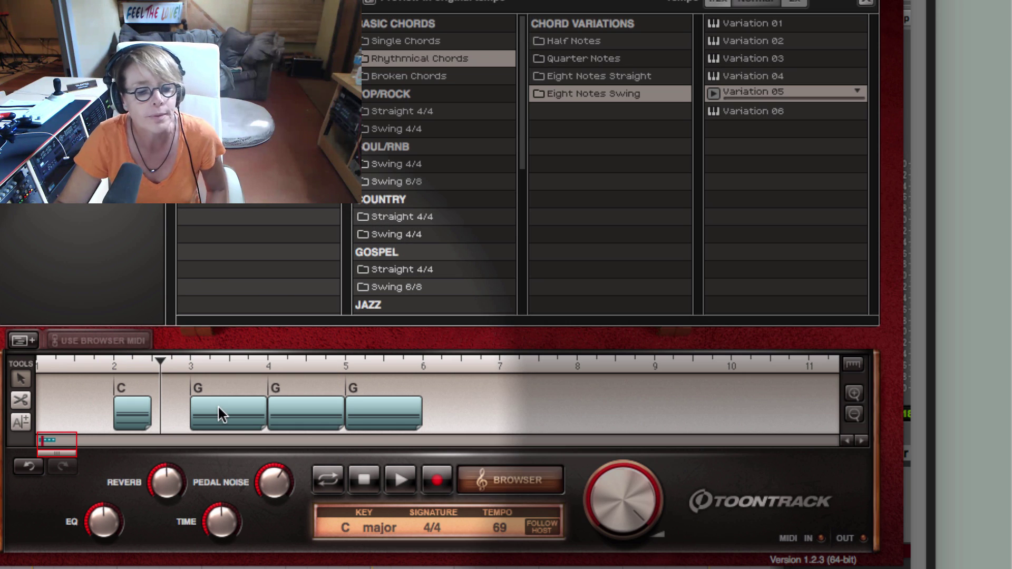
left_click(219, 409)
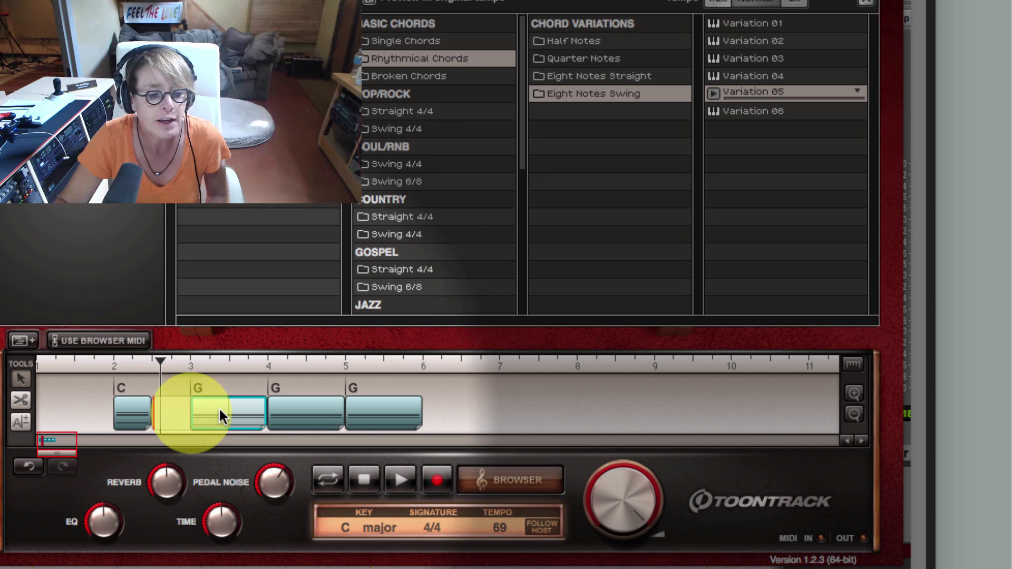
mouse_move(219, 410)
left_mouse_down()
mouse_move(198, 409)
mouse_move(214, 413)
left_mouse_up()
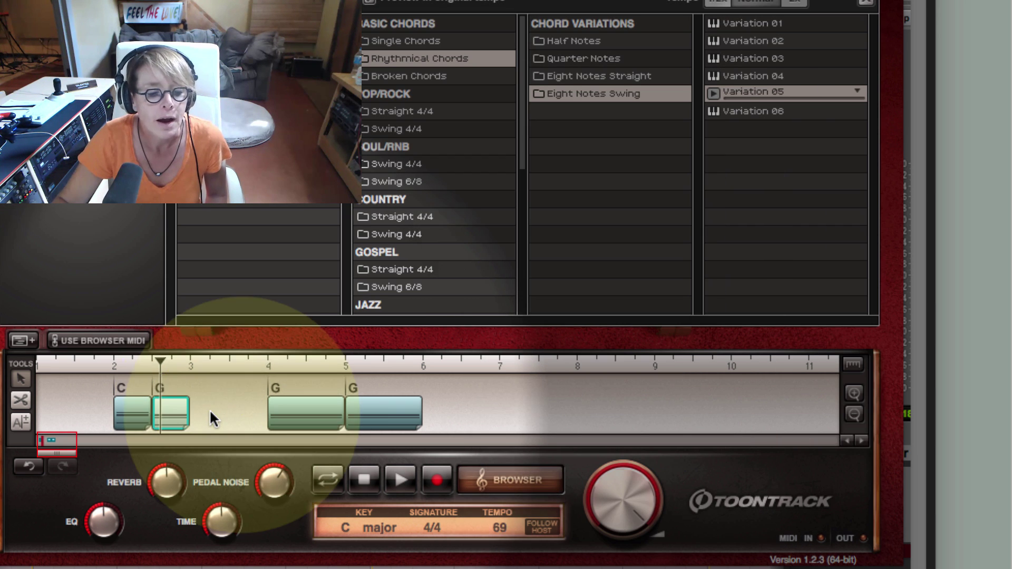
Remove the two full-bar G blocks at bars 4 and 5 from the song track
left_click(280, 413)
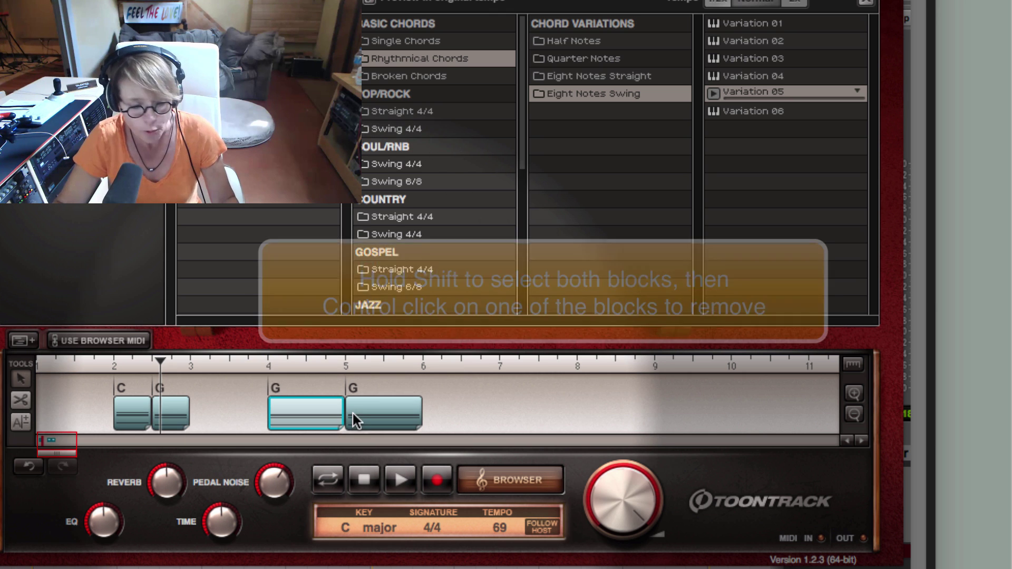
left_click(360, 410, "shift")
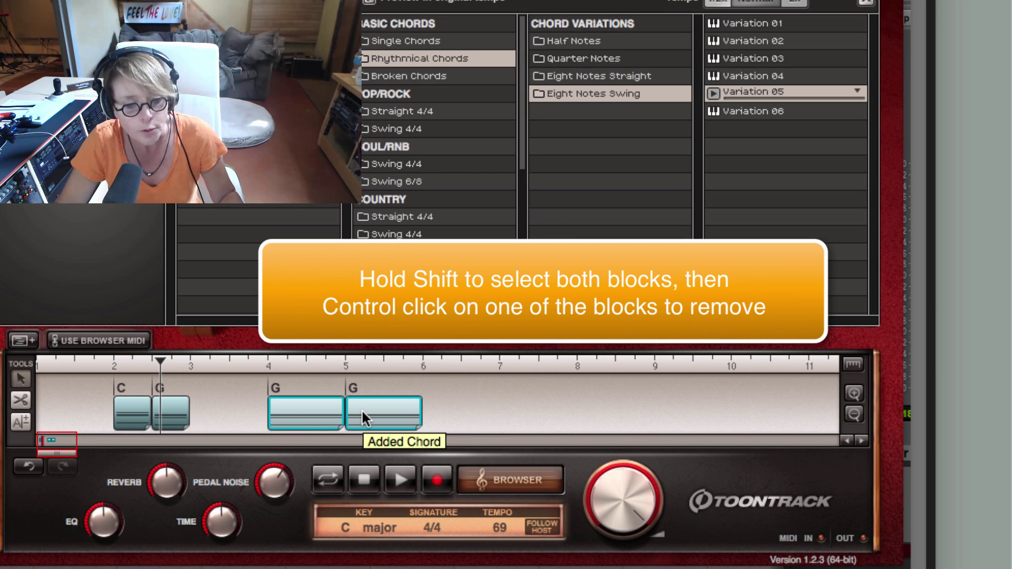
left_click(361, 410, "ctrl")
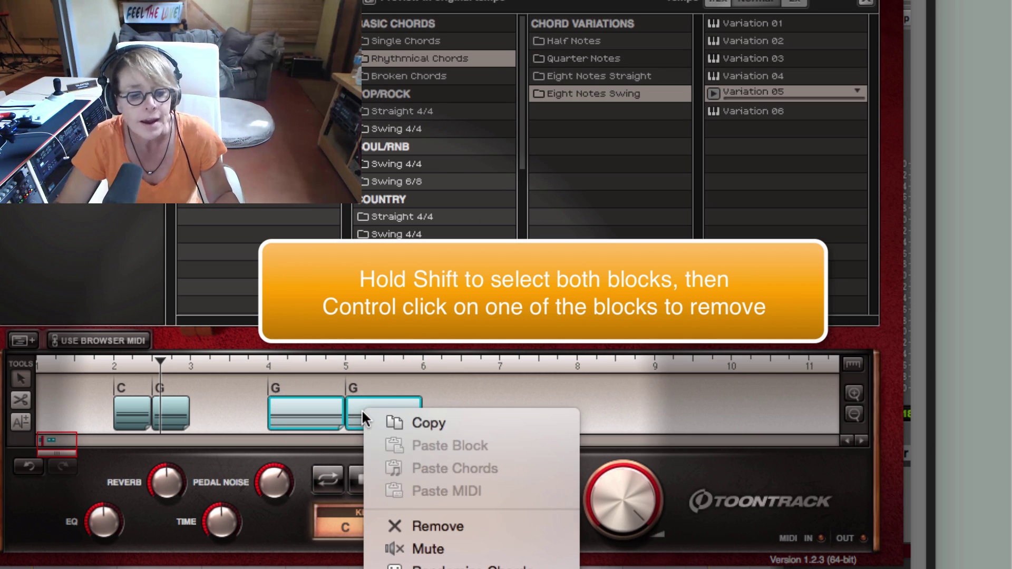
left_click(451, 524)
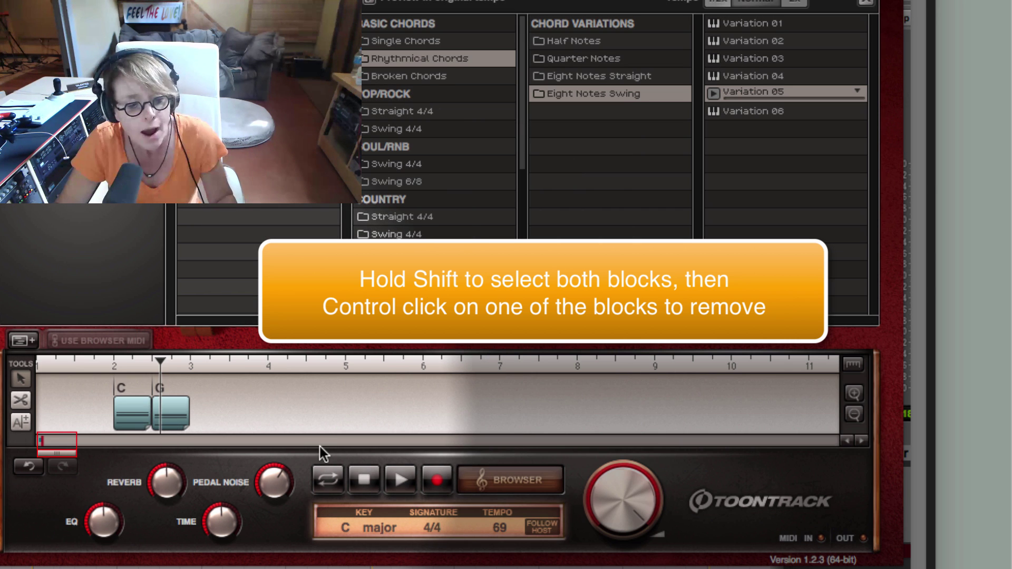
Paste two copies of the half-bar G block from bar 3 onward, and duplicate the resulting four-block sequence to start at bar 4
left_click(170, 411)
key("super+c")
key("super+v")
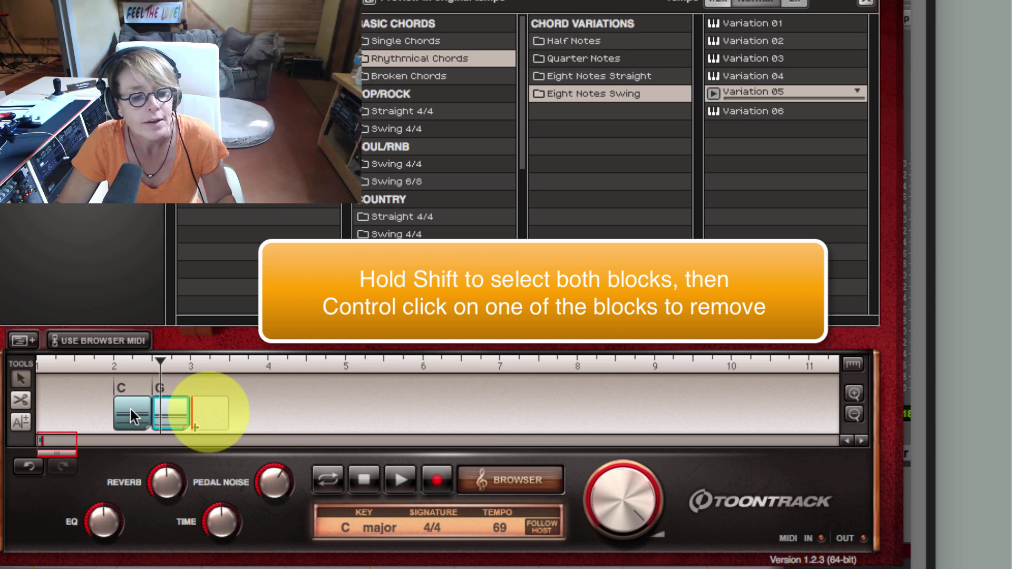
key("super+v")
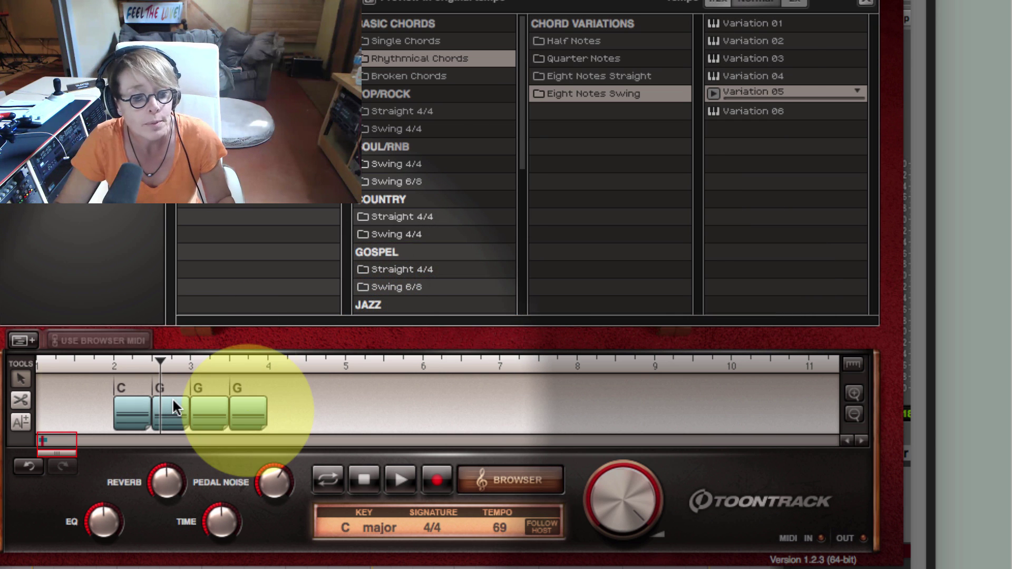
key("super+a")
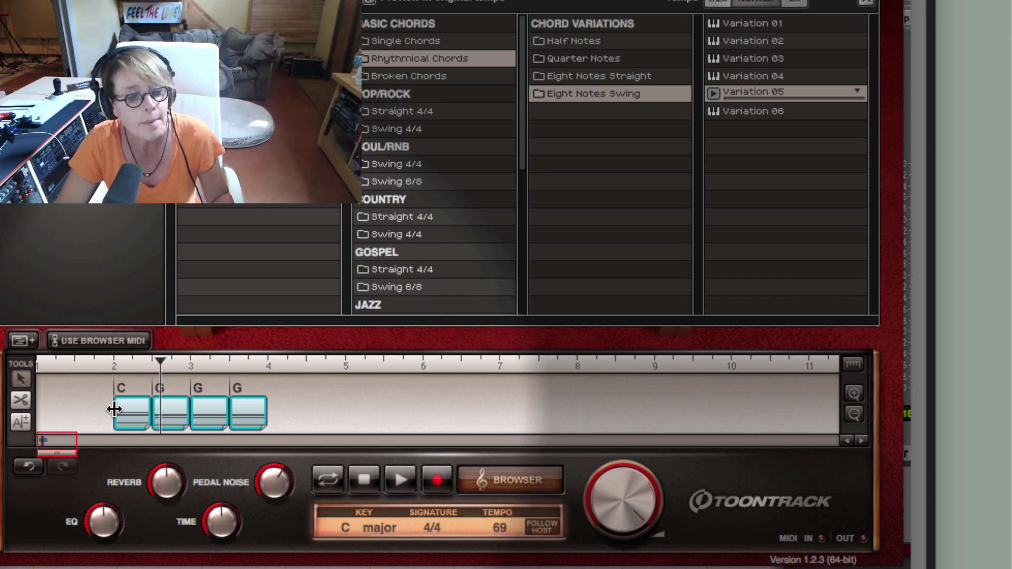
left_click_drag(144, 420, 305, 414)
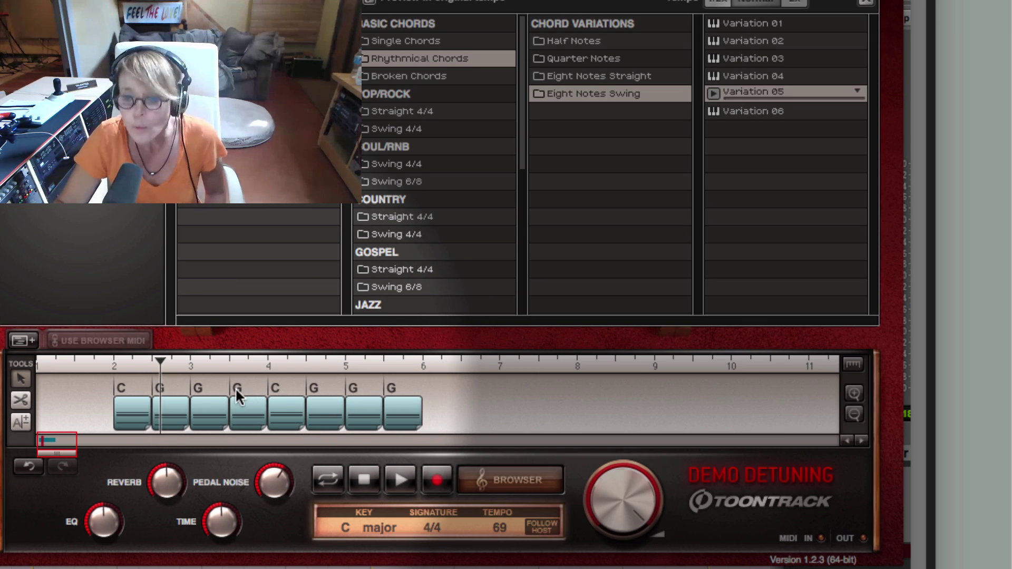
Change the block at bar 3 to Am, the block right after it to F, and the block at bar 5 to F
left_click(178, 385)
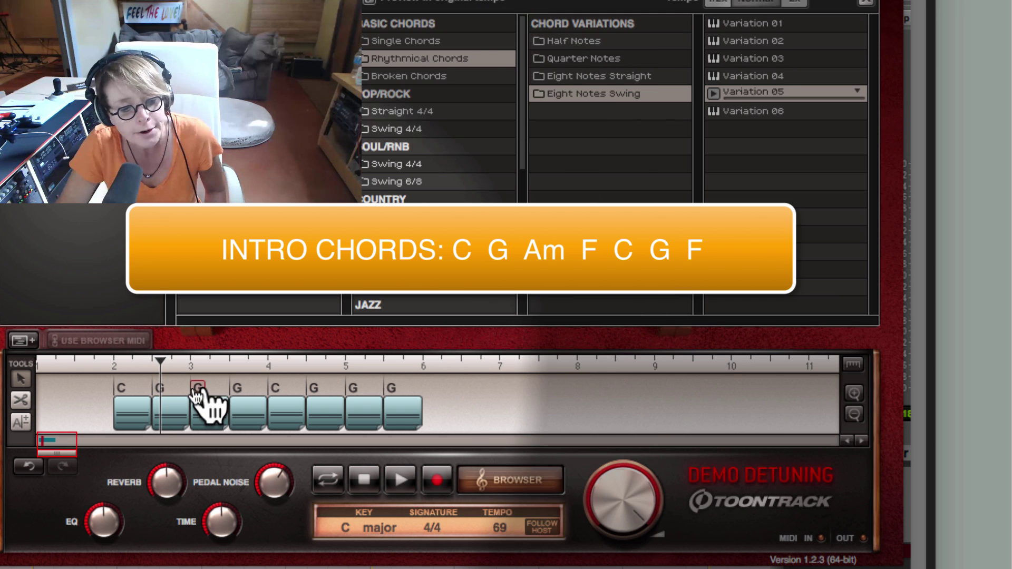
left_click(198, 388)
left_click(201, 366)
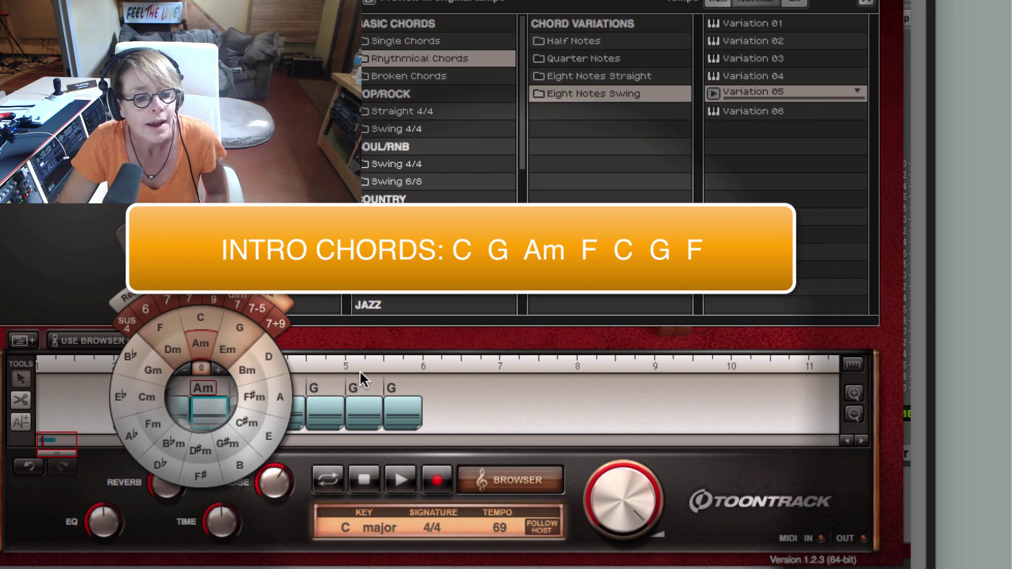
left_click(360, 371)
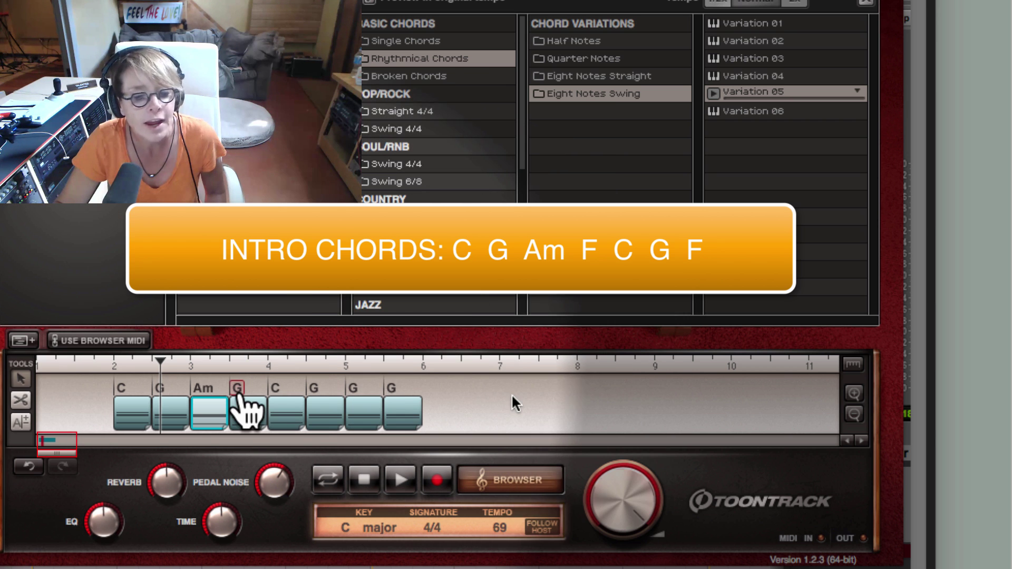
left_click(245, 409)
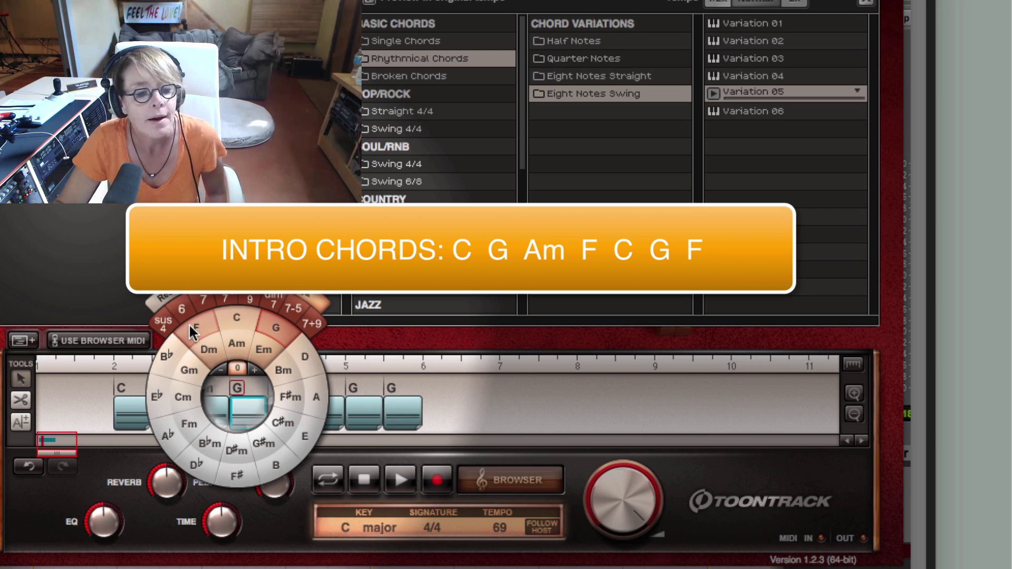
left_click(190, 324)
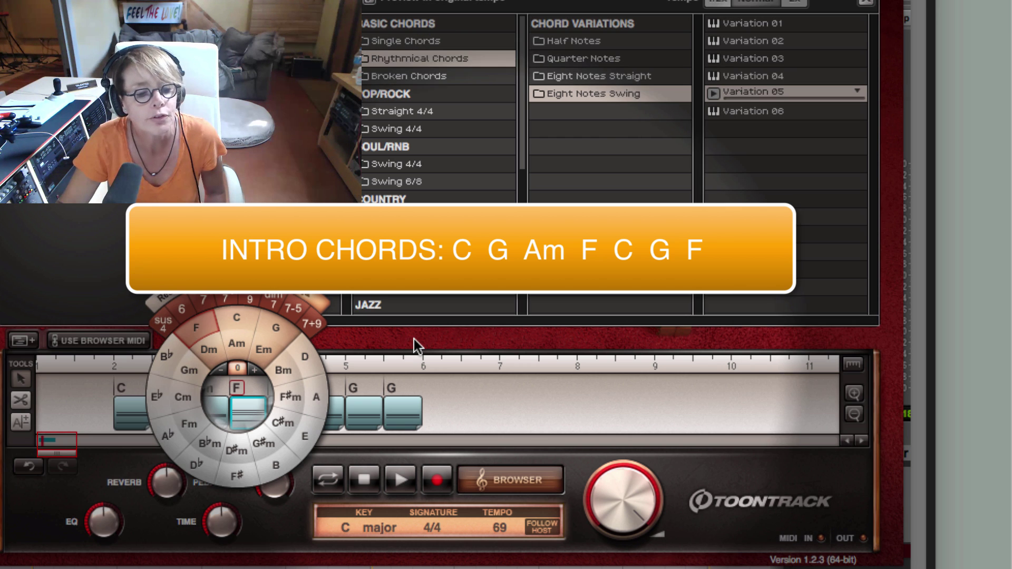
left_click(505, 346)
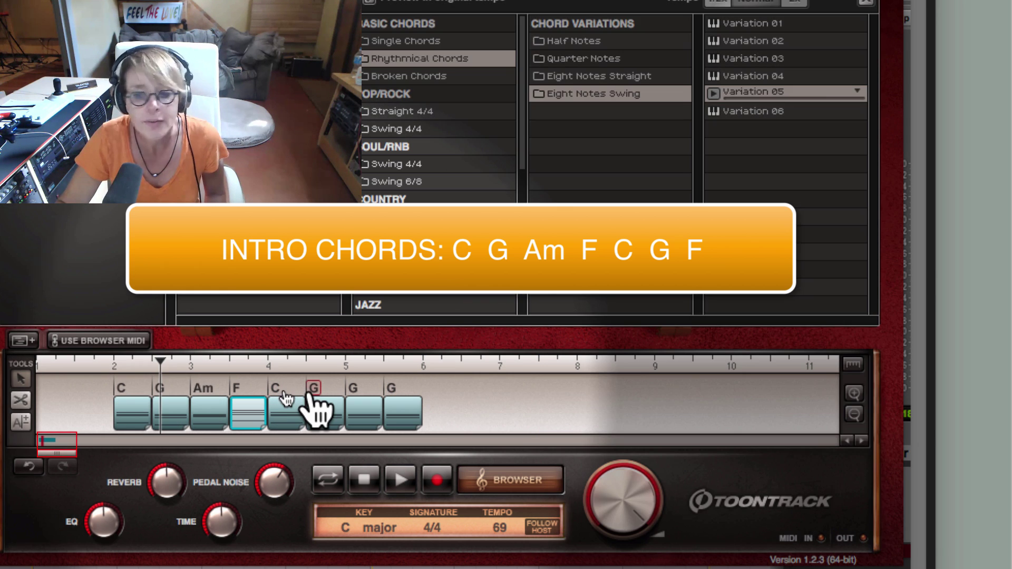
left_click(352, 390)
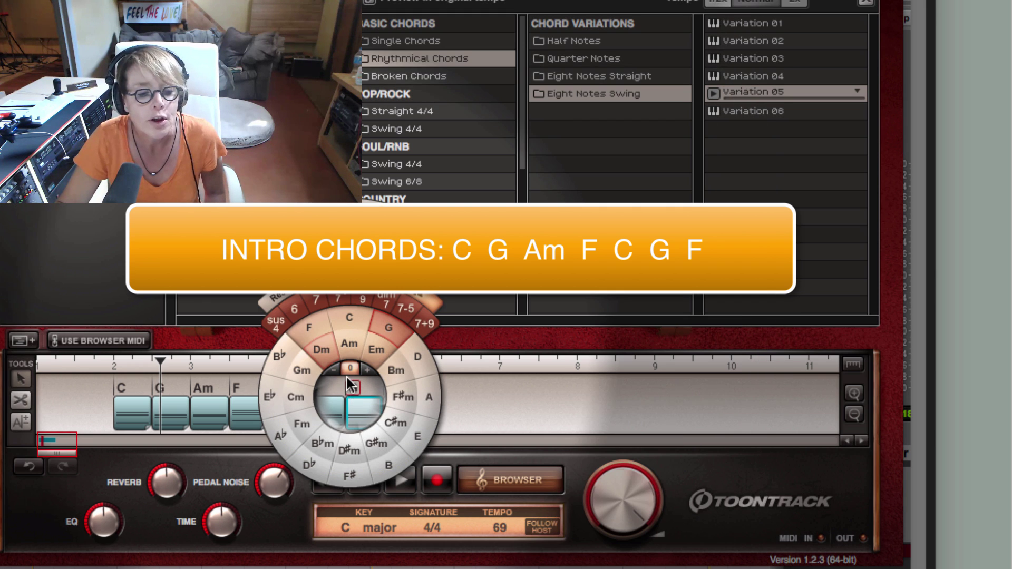
left_click(310, 331)
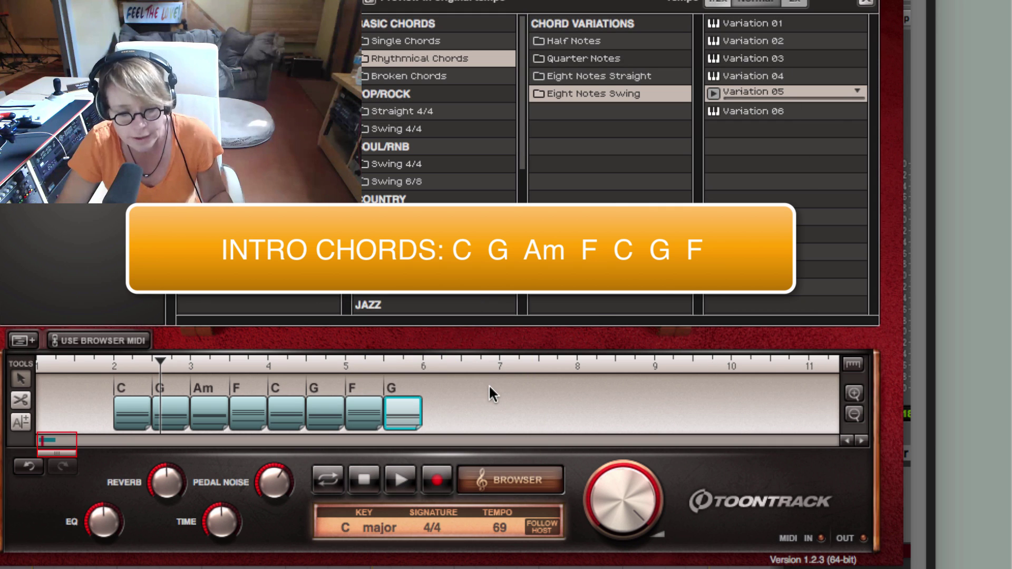
Remove the final G block, extend the F block at bar 5 to end at bar 6, and play back the intro progression
right_click(406, 407)
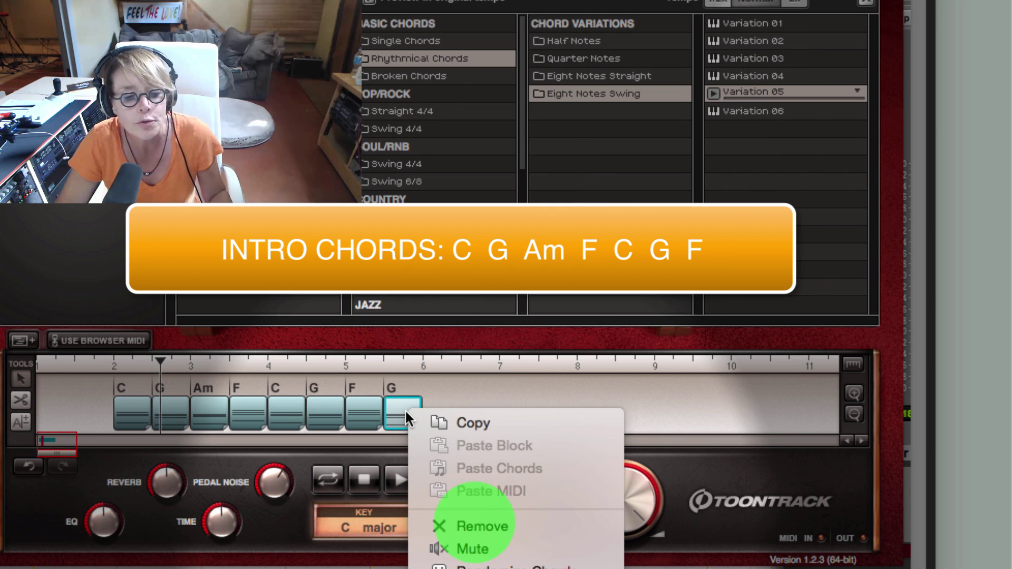
left_click(477, 526)
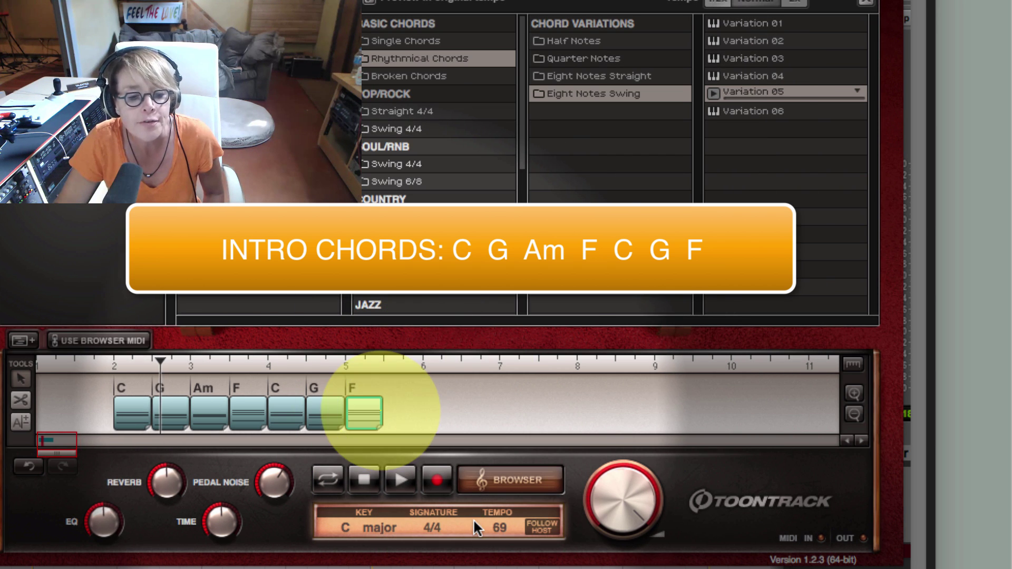
left_click_drag(382, 414, 422, 414)
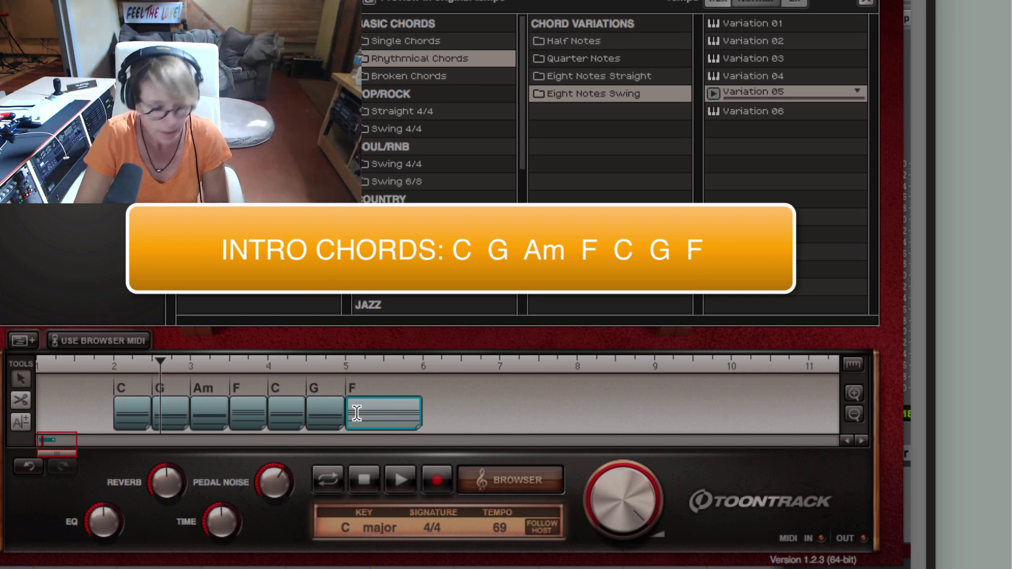
key("space")
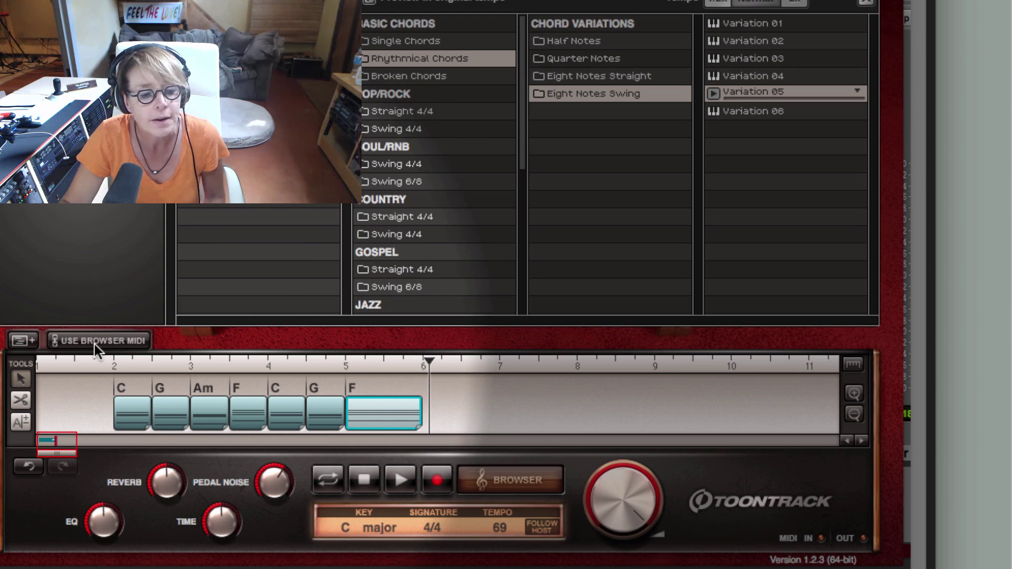
Select all the chord blocks and audition Variation 04 of the Rock Ballad 74 BPM Intro from Pop/Rock Straight 4/4
left_click(94, 343)
left_click_drag(84, 400, 475, 420)
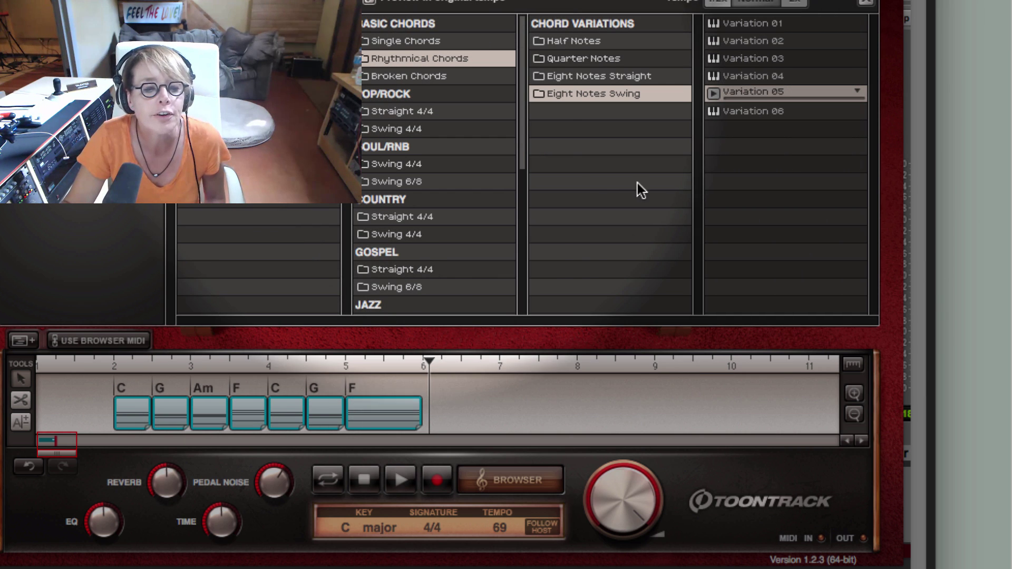
left_click(364, 113)
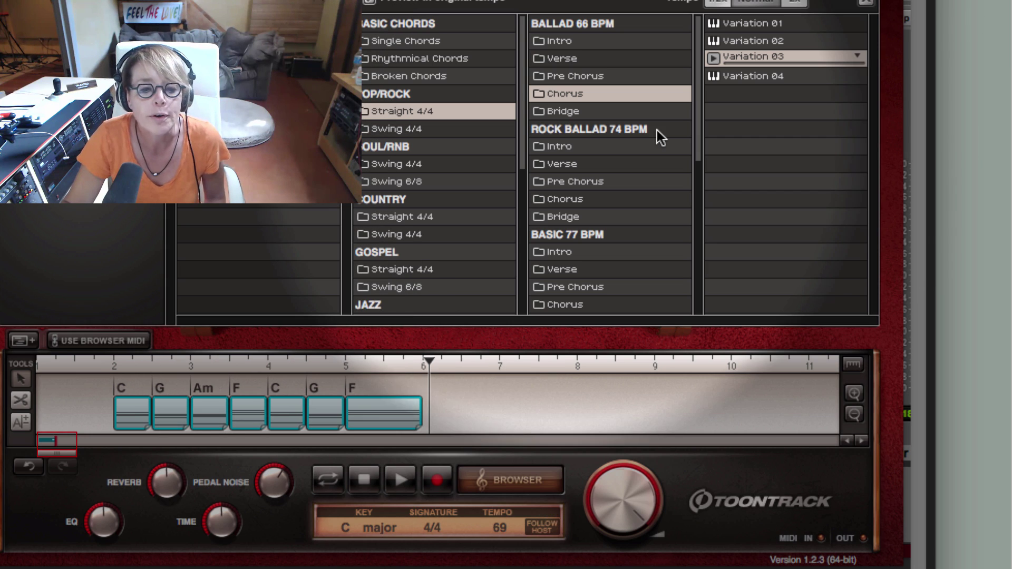
left_click(574, 132)
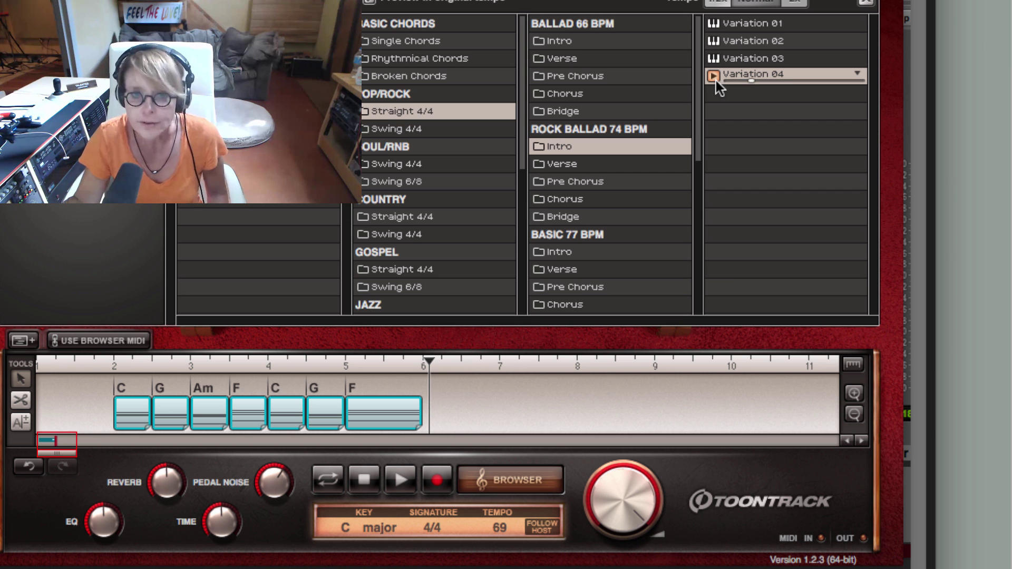
left_click(716, 78)
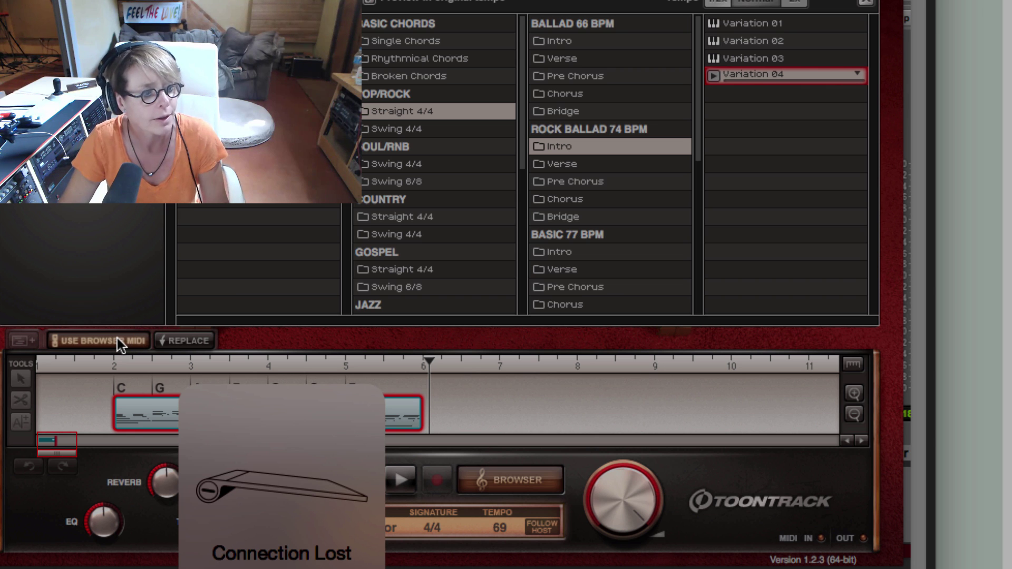
Play the song track with Variation 04 previewed as browser MIDI on all the blocks, and switch the preview off again
key("space")
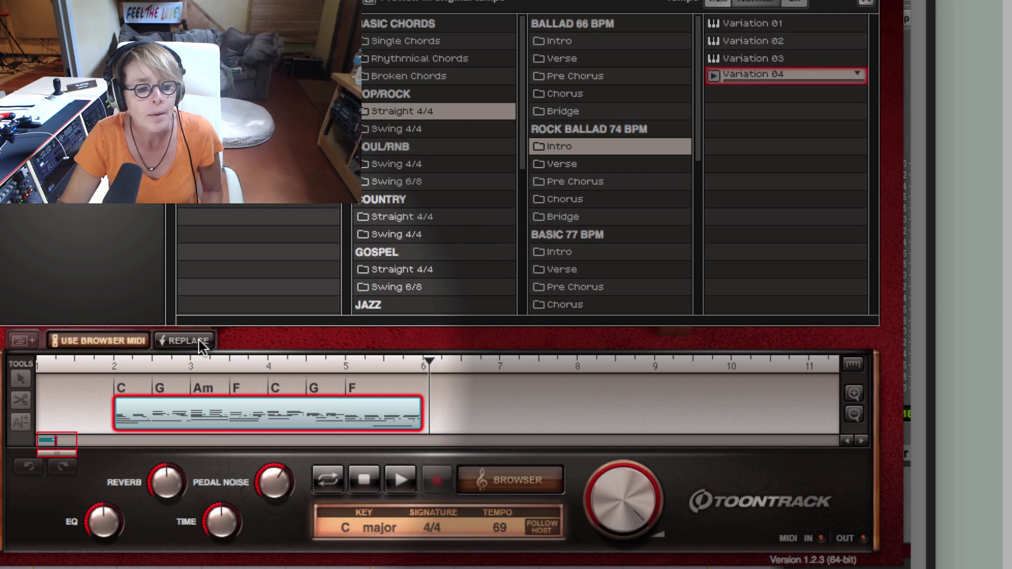
left_click(201, 340)
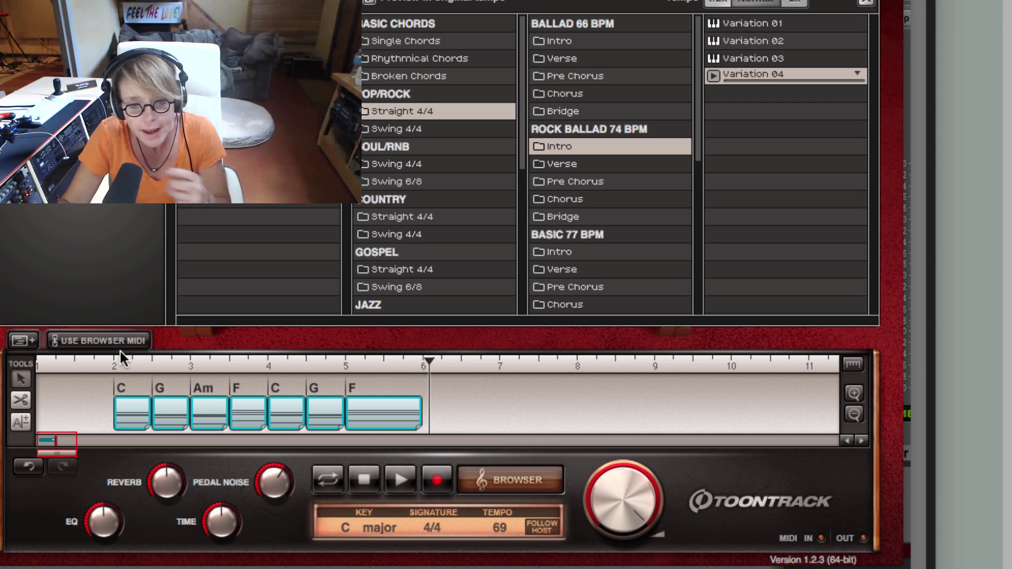
left_click(104, 341)
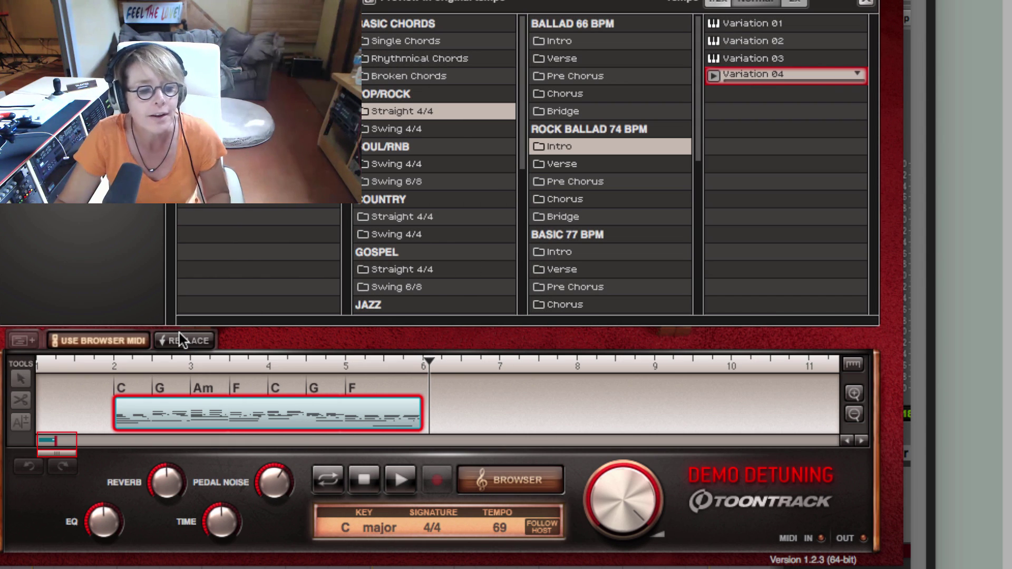
left_click(147, 339)
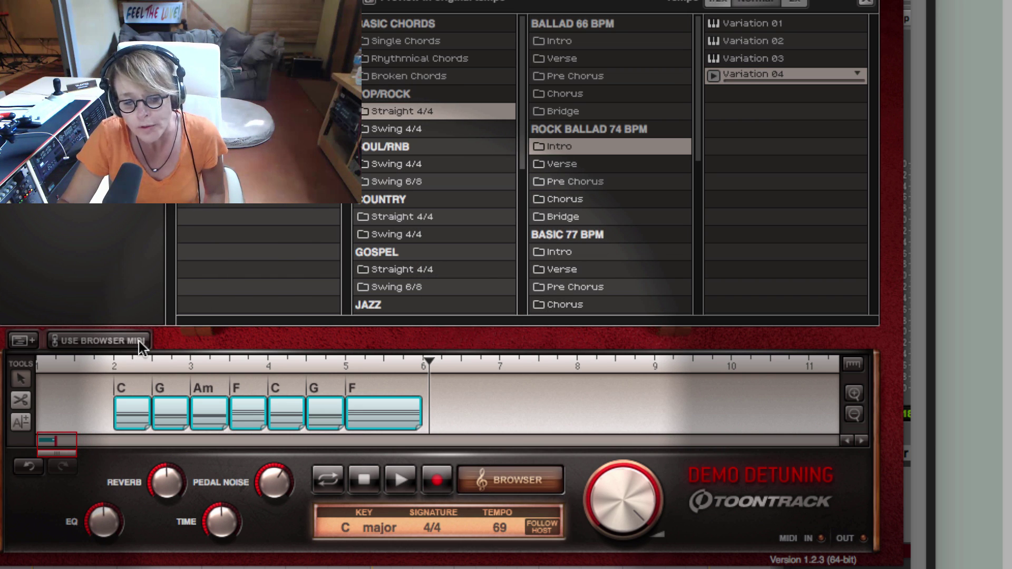
Select only the first six blocks, leaving out the final F, and play them with the browser MIDI preview of Variation 04
left_click(437, 393)
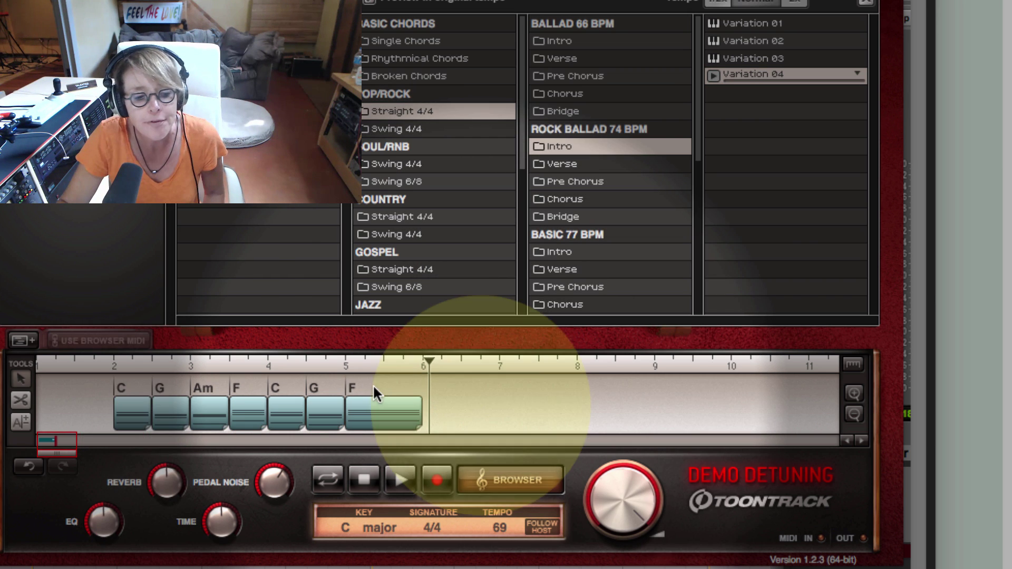
left_click(323, 413)
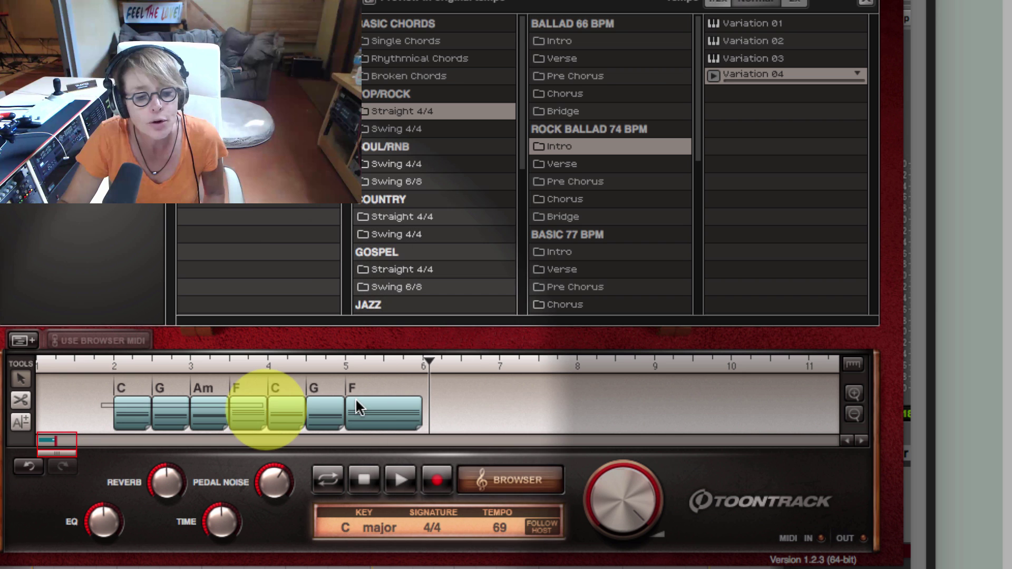
left_click_drag(323, 413, 300, 408)
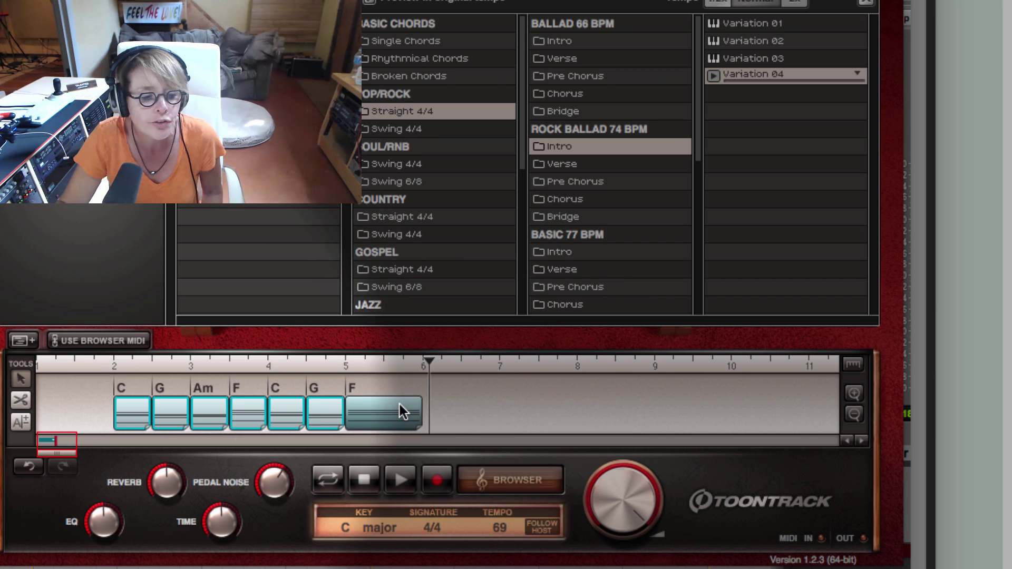
left_click_drag(89, 407, 381, 401)
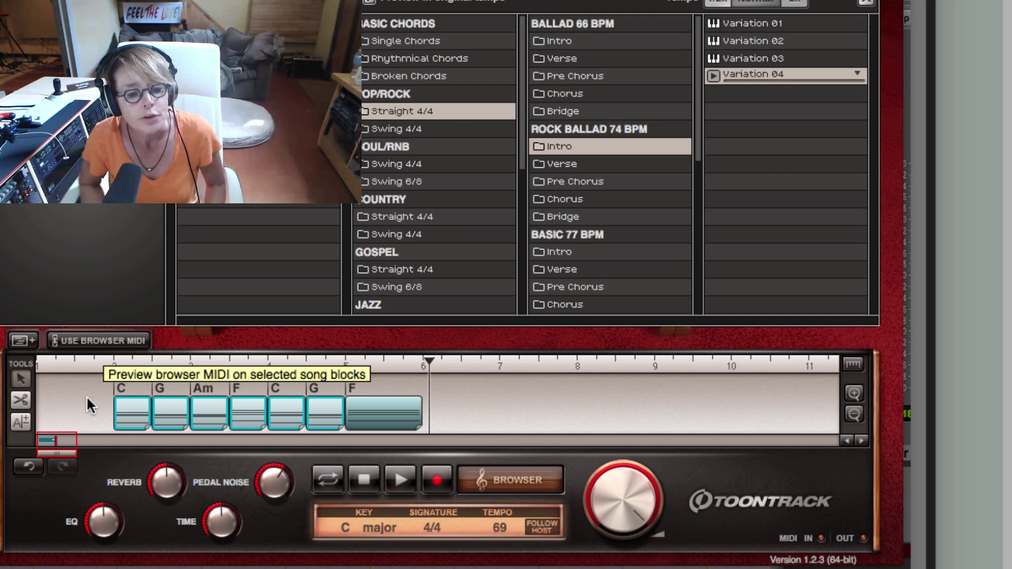
left_click(100, 341)
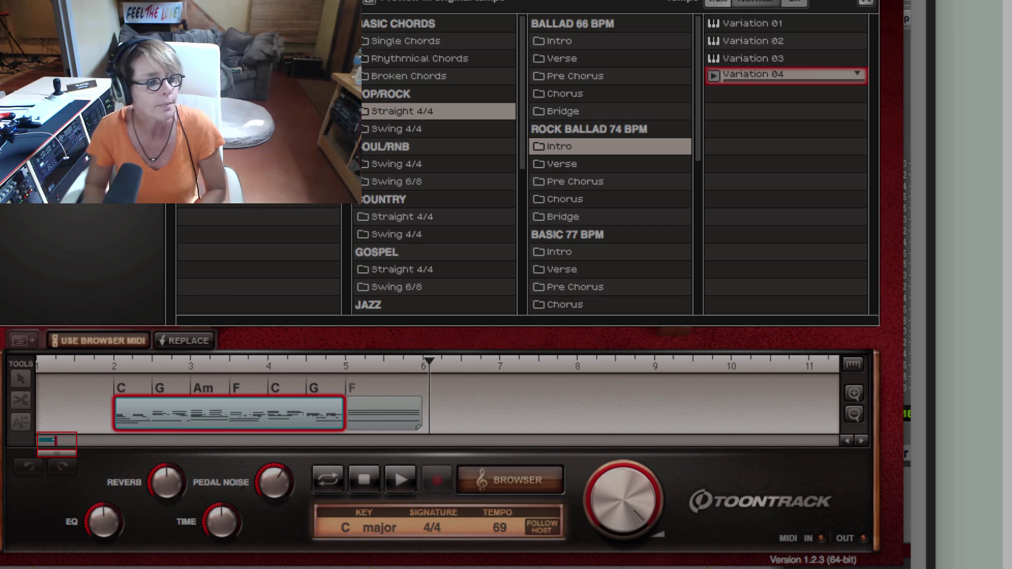
key("space")
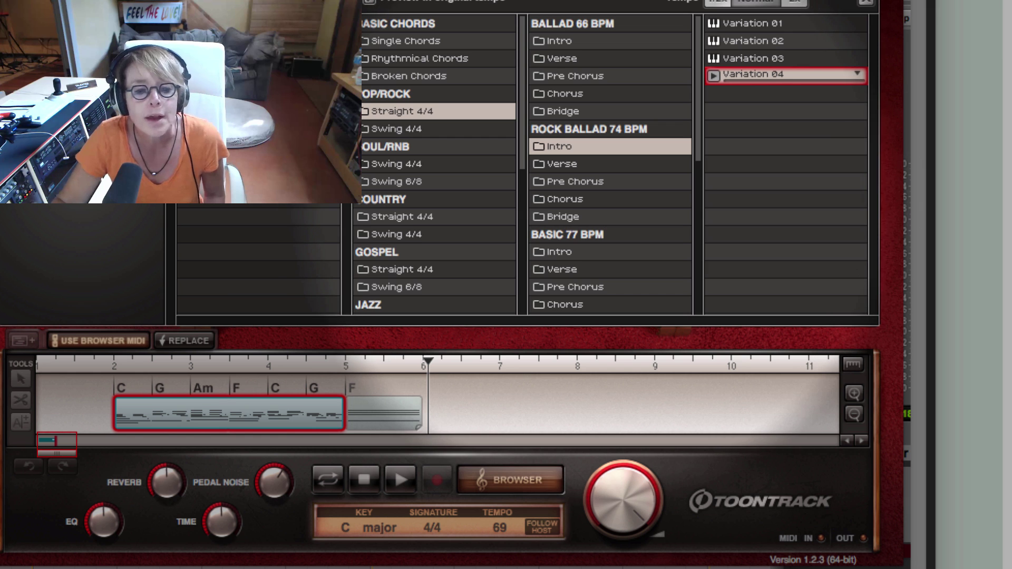
Audition Variation 03 and Variation 04 of the Rock Ballad 74 BPM Chorus on the first six chord blocks
left_click(577, 199)
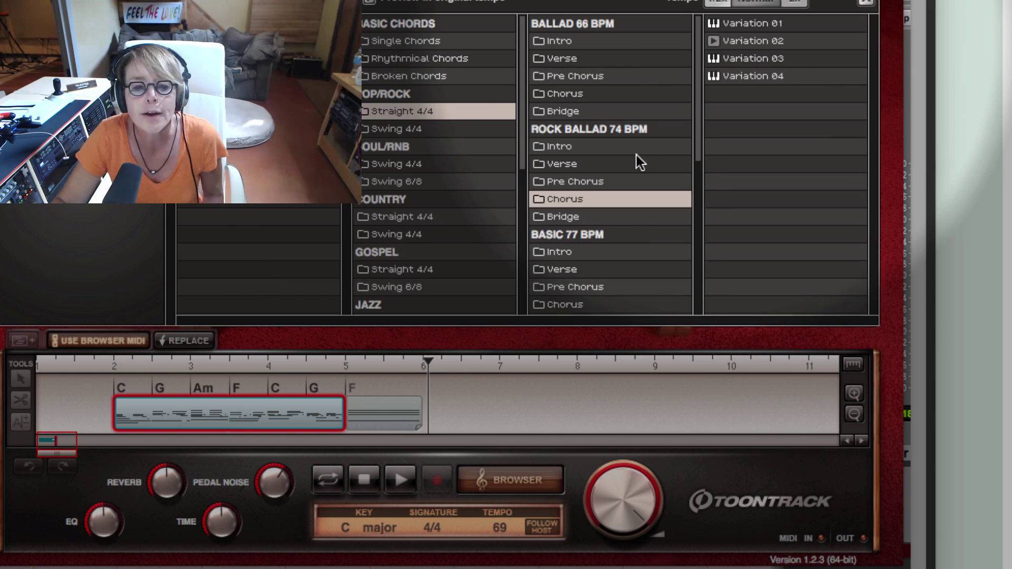
left_click(714, 58)
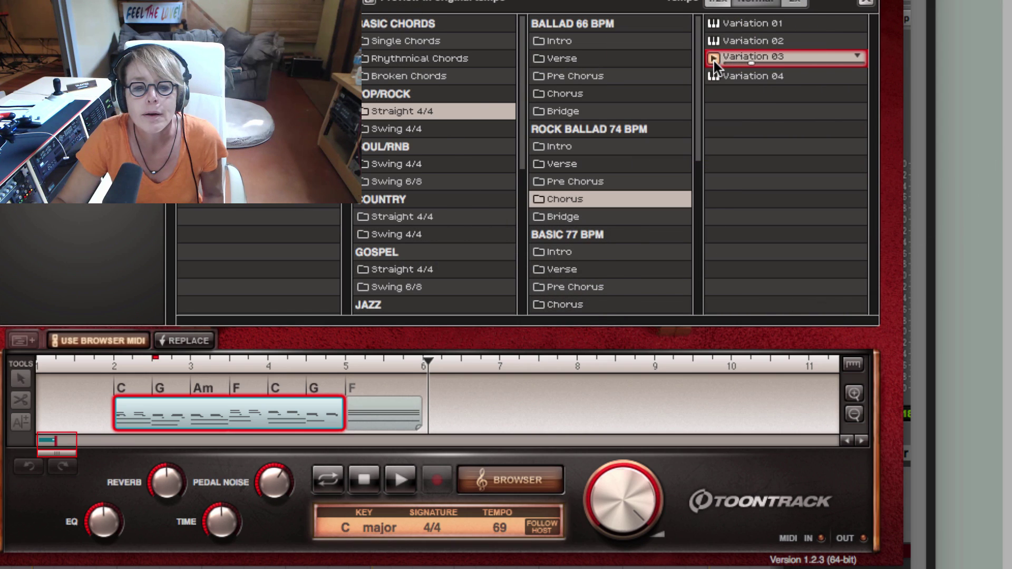
left_click(716, 74)
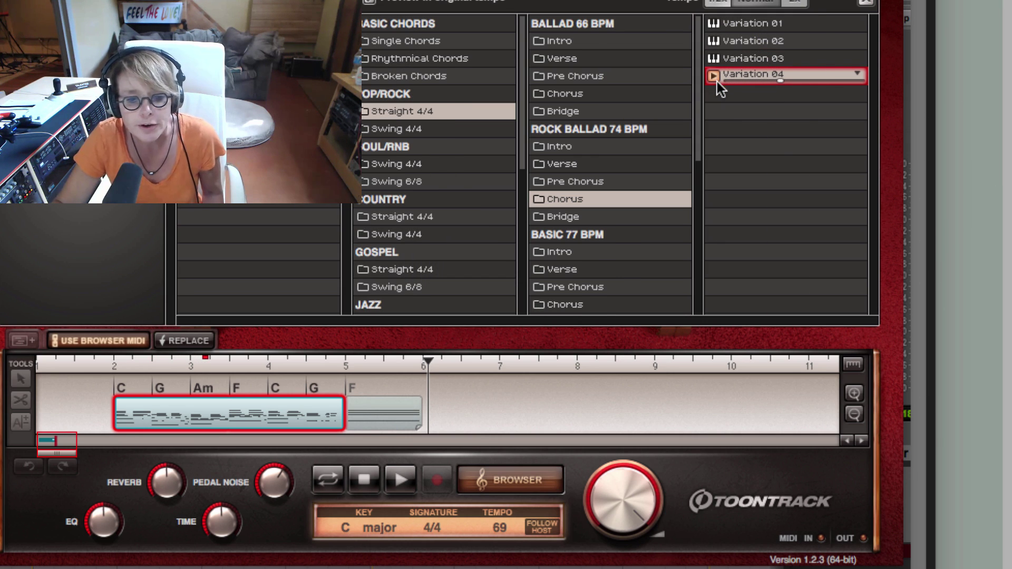
left_click(715, 79)
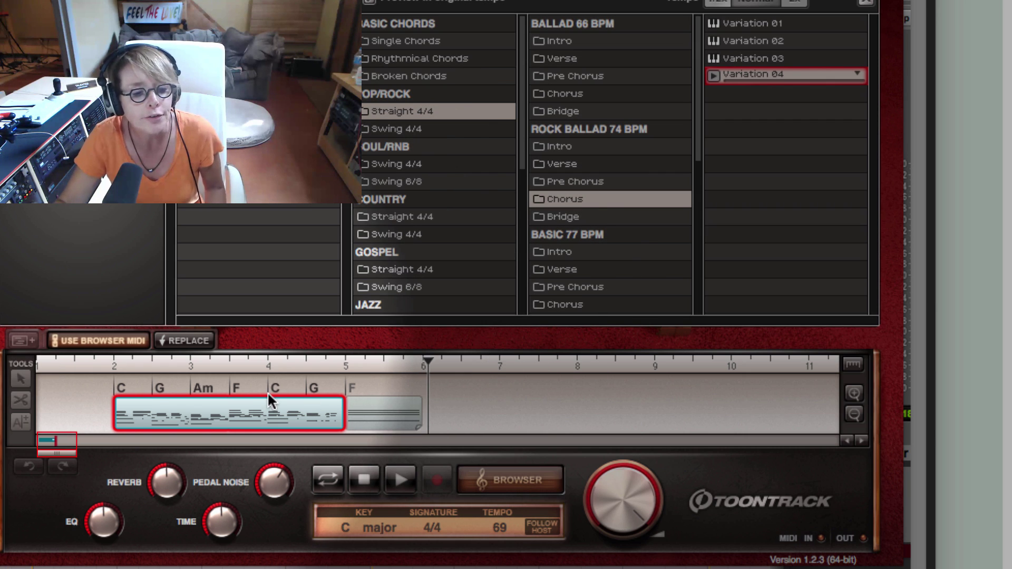
Play the song with the browser MIDI of Variation 04 on the first six blocks and replace their content with it
left_click(103, 341)
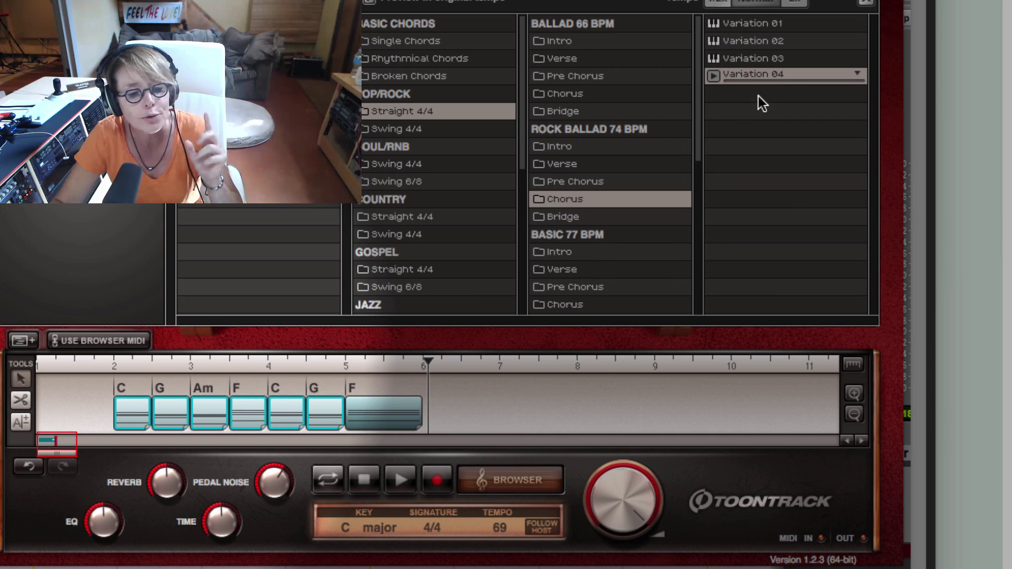
left_click(757, 79)
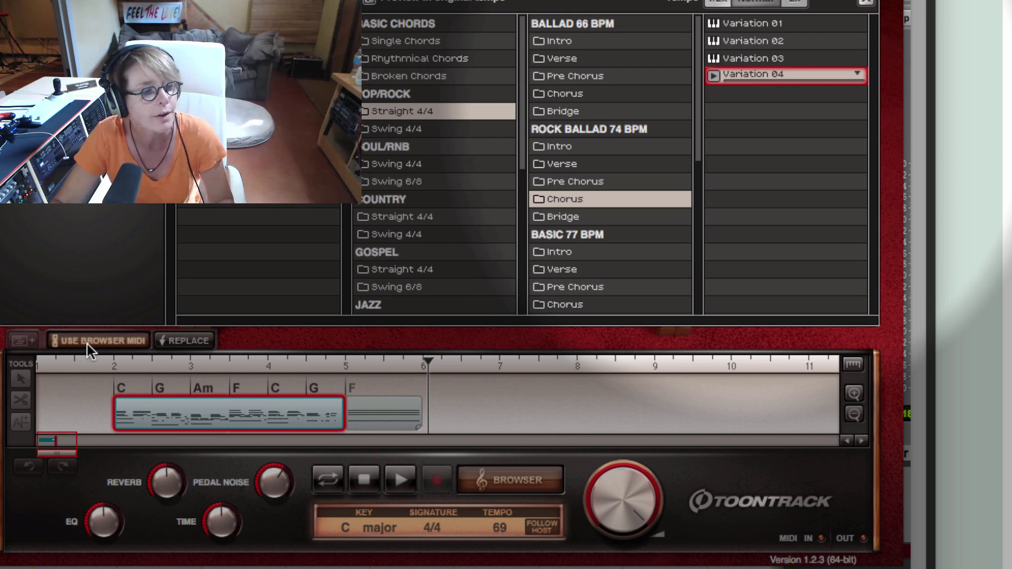
key("space")
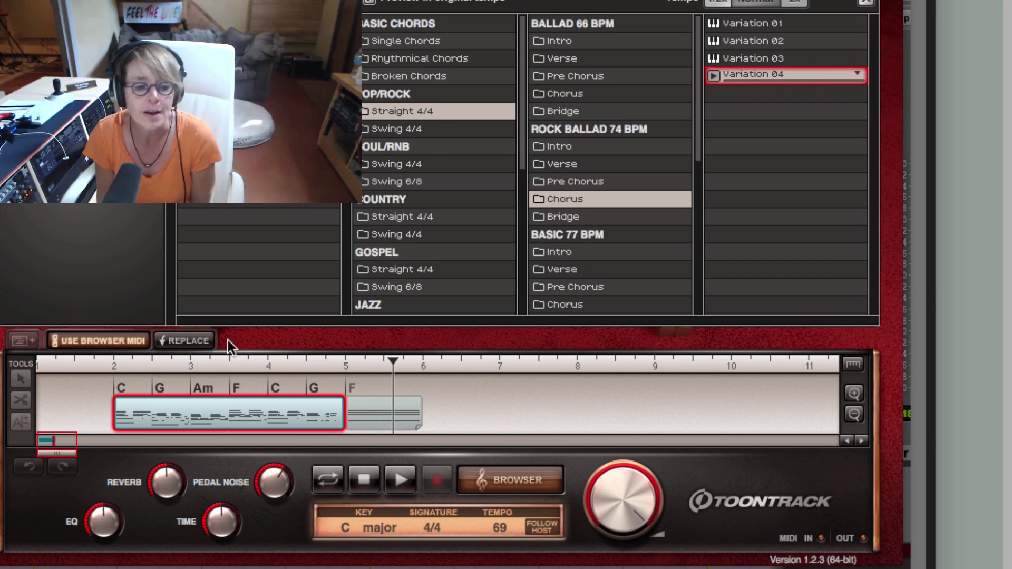
left_click(210, 343)
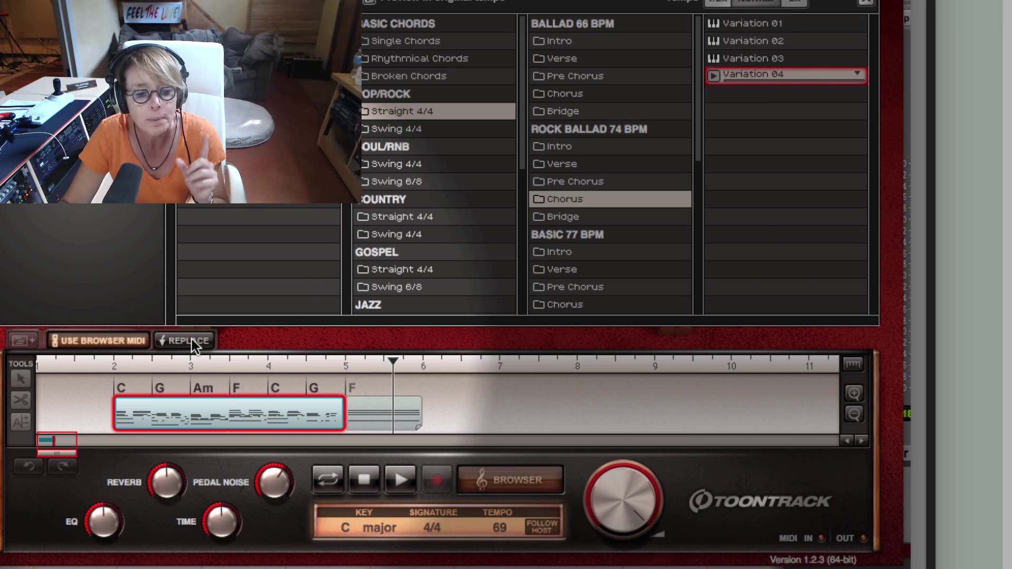
left_click(192, 341)
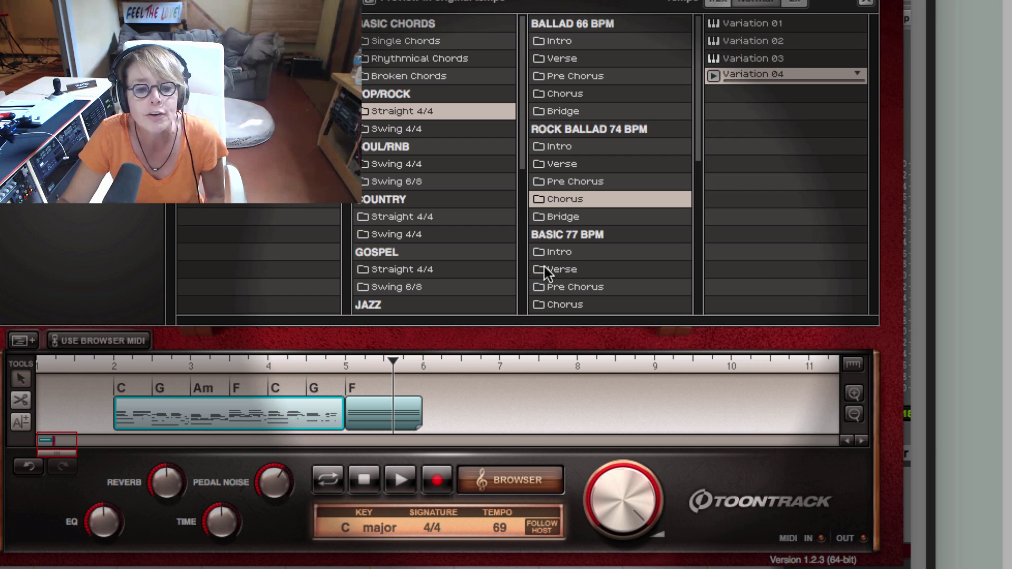
Audition Variation 03 and Variation 02 of the Basic 77 BPM Chorus in the MIDI browser
left_click(543, 298)
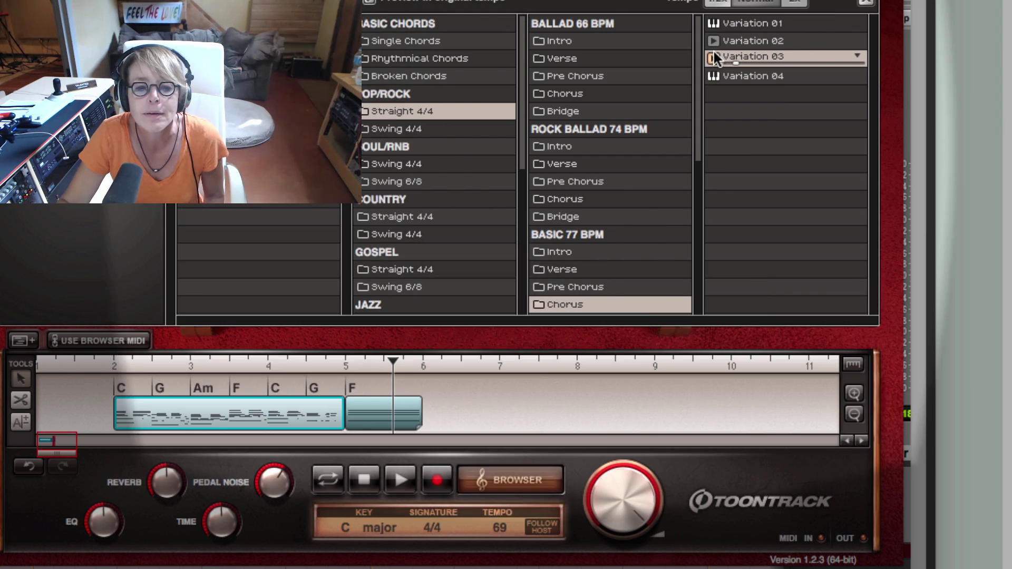
left_click(713, 41)
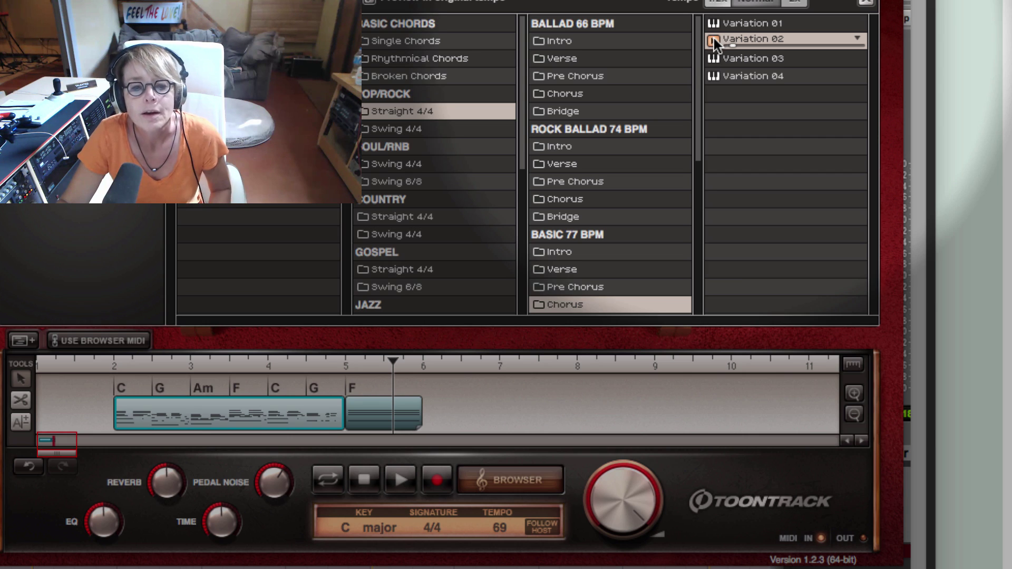
left_click(714, 40)
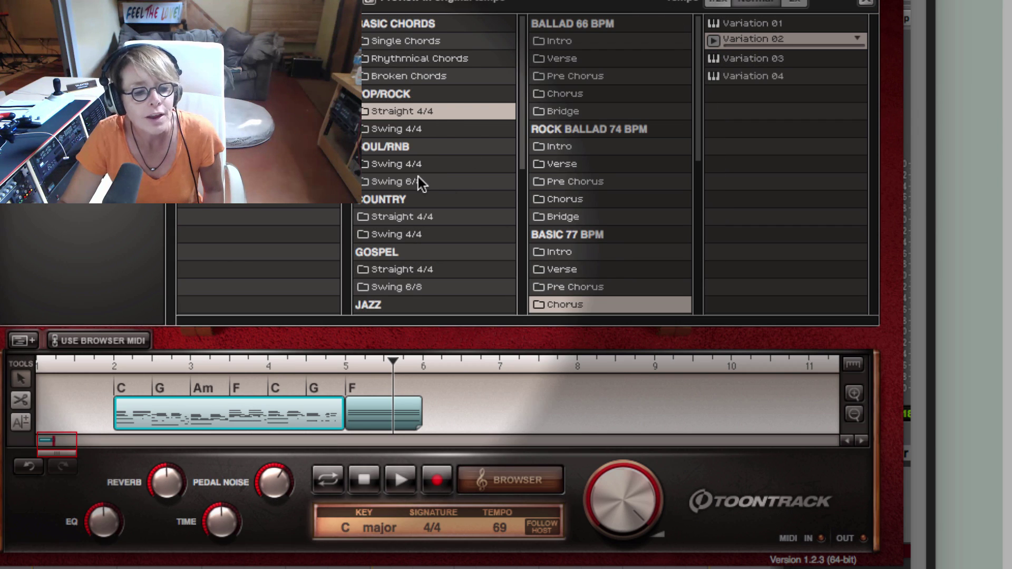
Play Variation 02 as browser MIDI on the six-chord intro block and replace the block's content with it
left_click(124, 338)
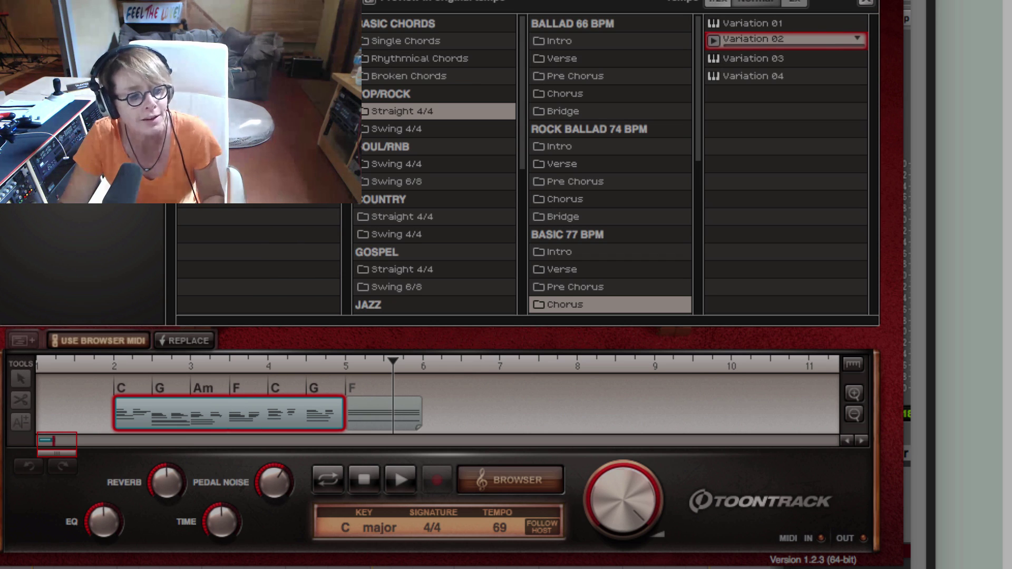
key("space")
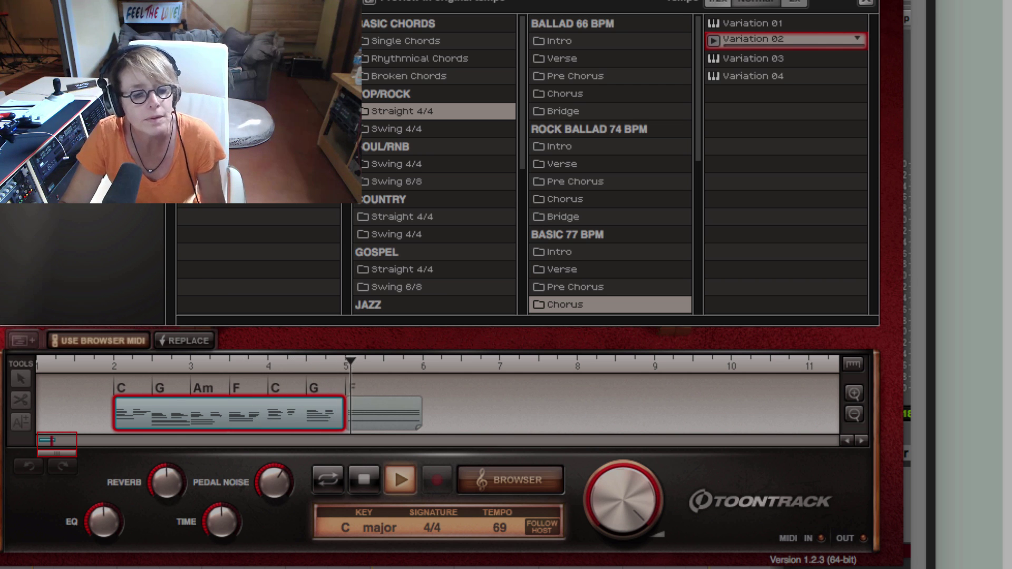
key("space")
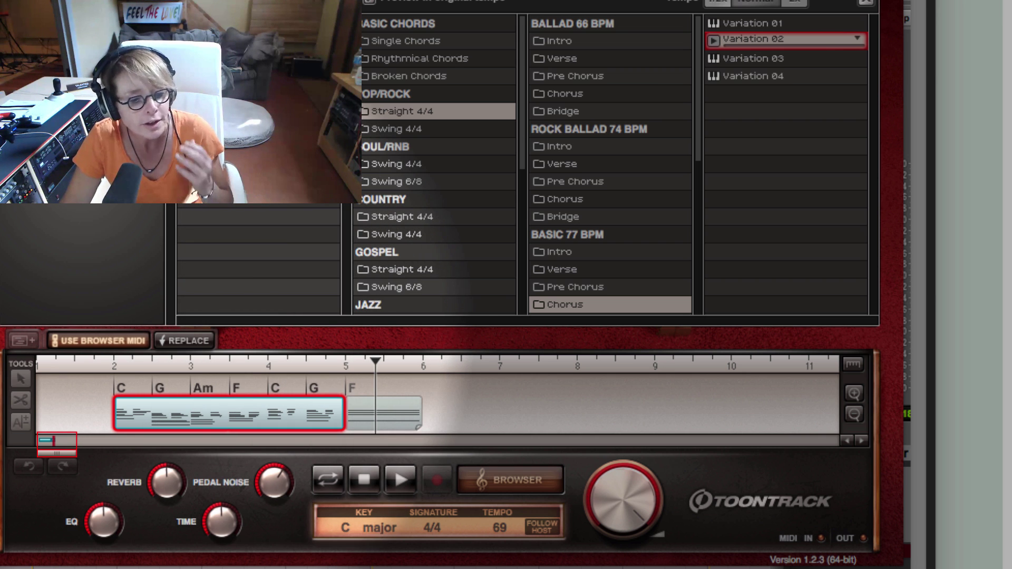
left_click(100, 340)
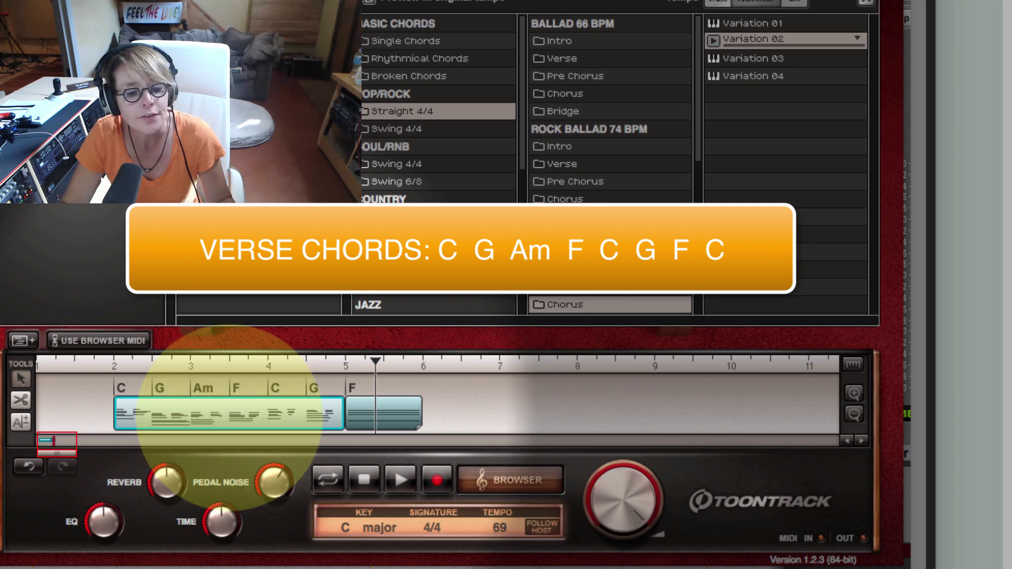
Copy both intro blocks to bar 6 to start the verse, and play back the song over the copy
left_click(383, 414, "shift")
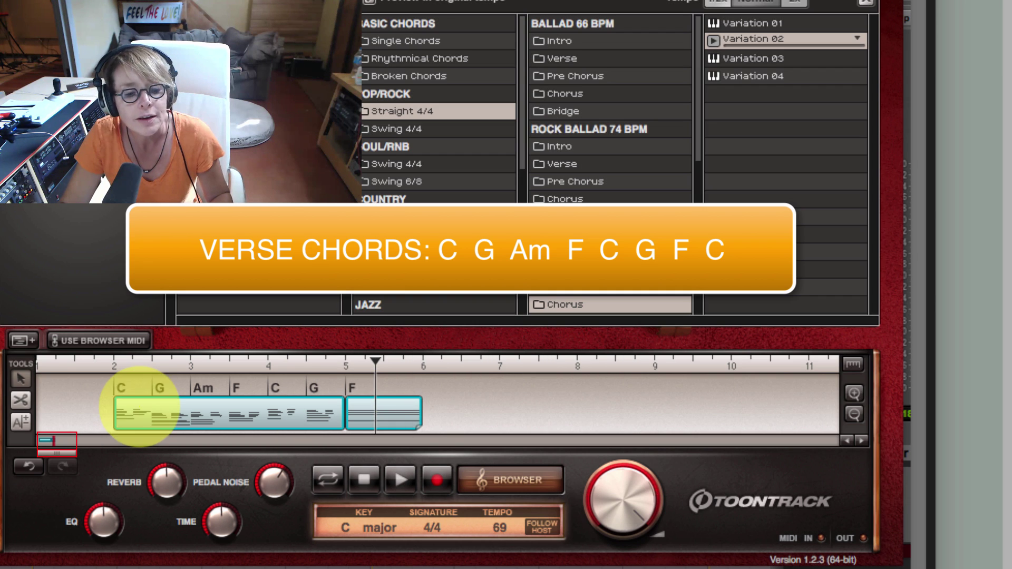
left_click_drag(165, 418, 429, 413)
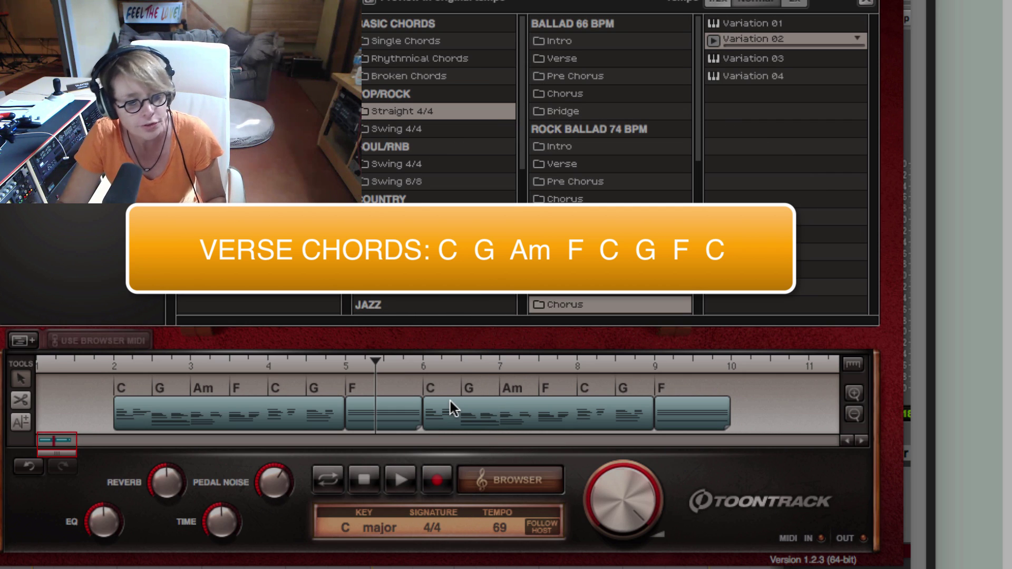
key("space")
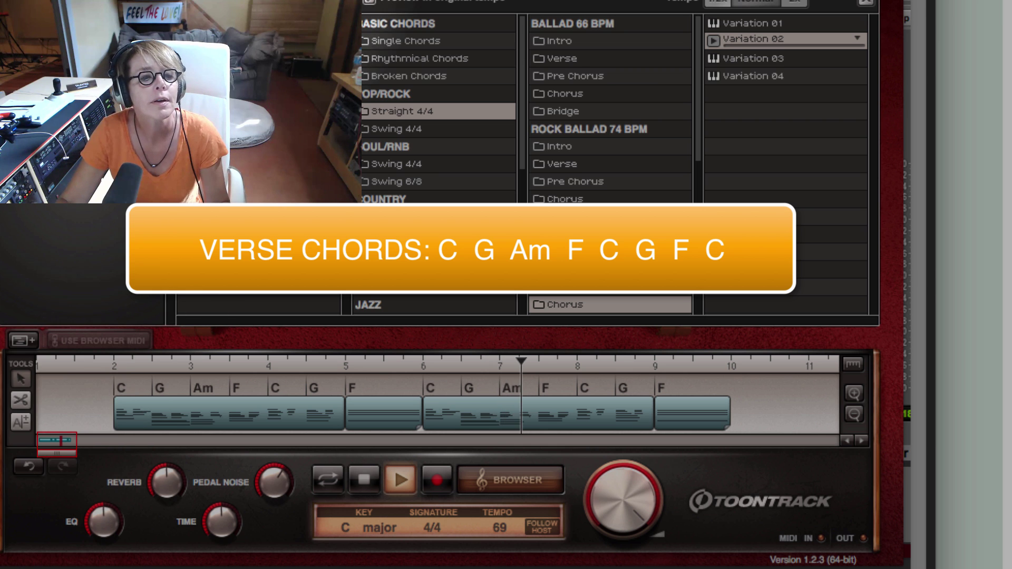
left_click_drag(606, 2, 290, 2)
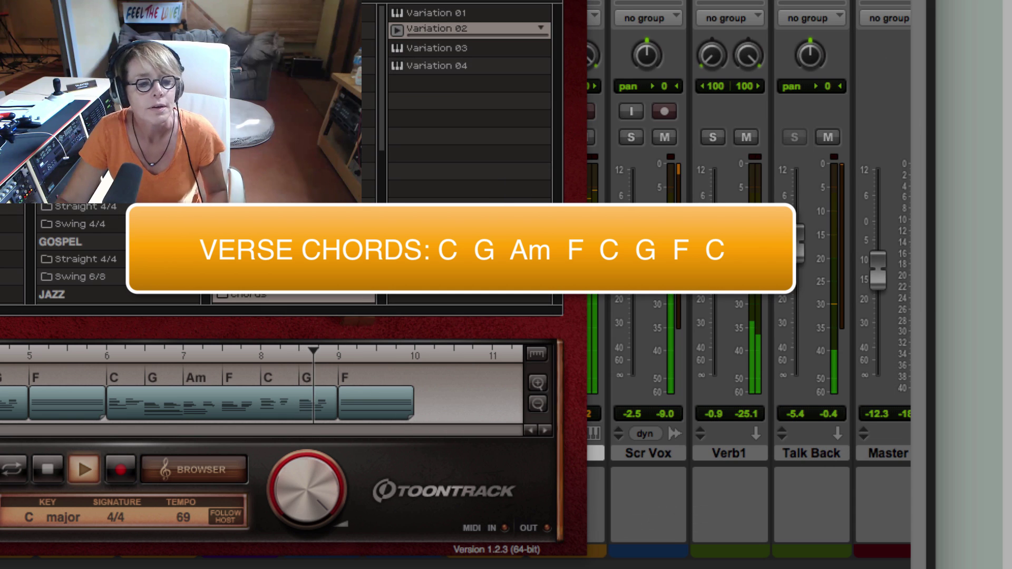
left_click_drag(316, 2, 748, 7)
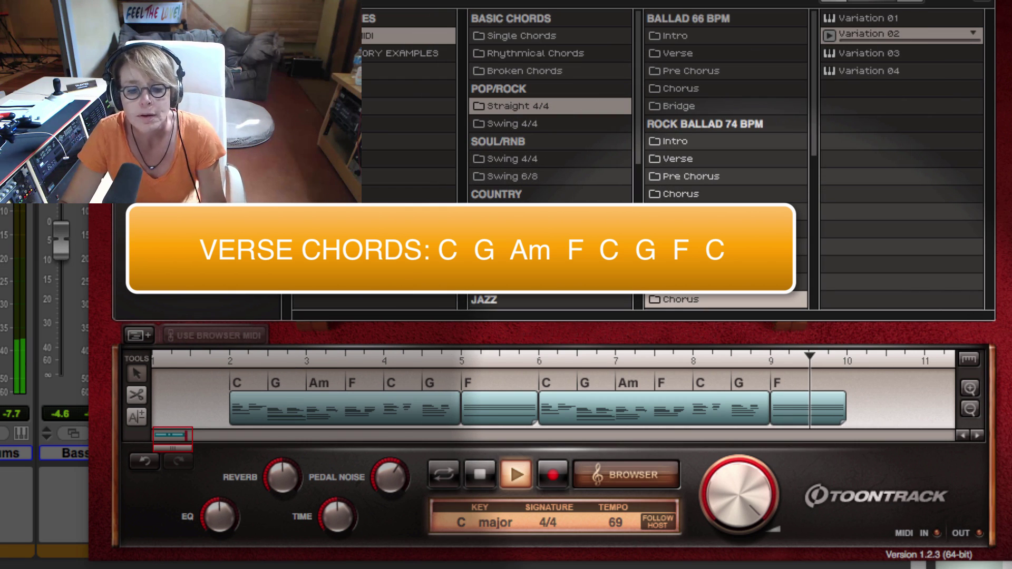
key("space")
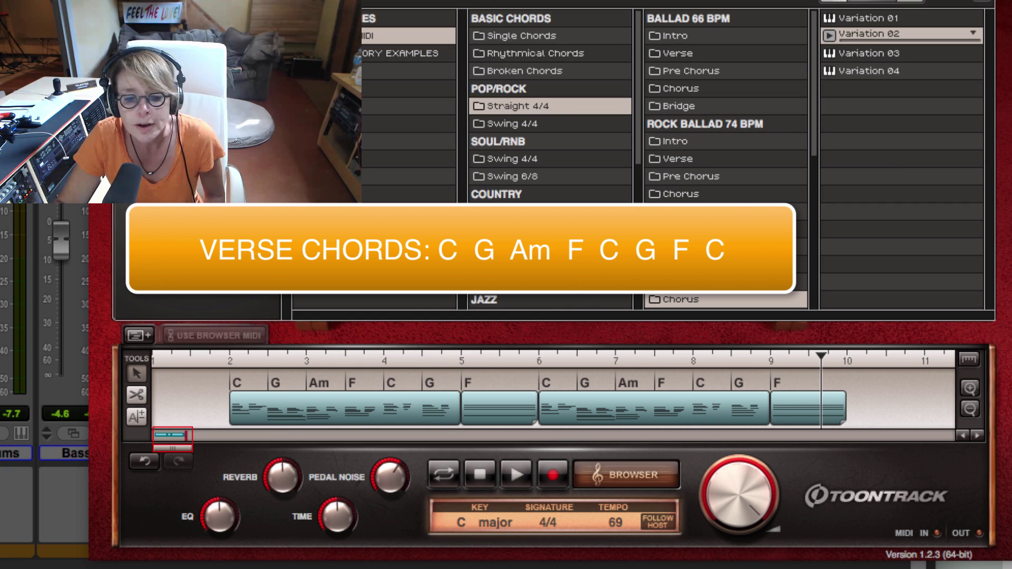
Shorten the F block at bar 9 to half a bar and add a half-bar C block behind it, ending at bar 10
left_click_drag(844, 408, 808, 406)
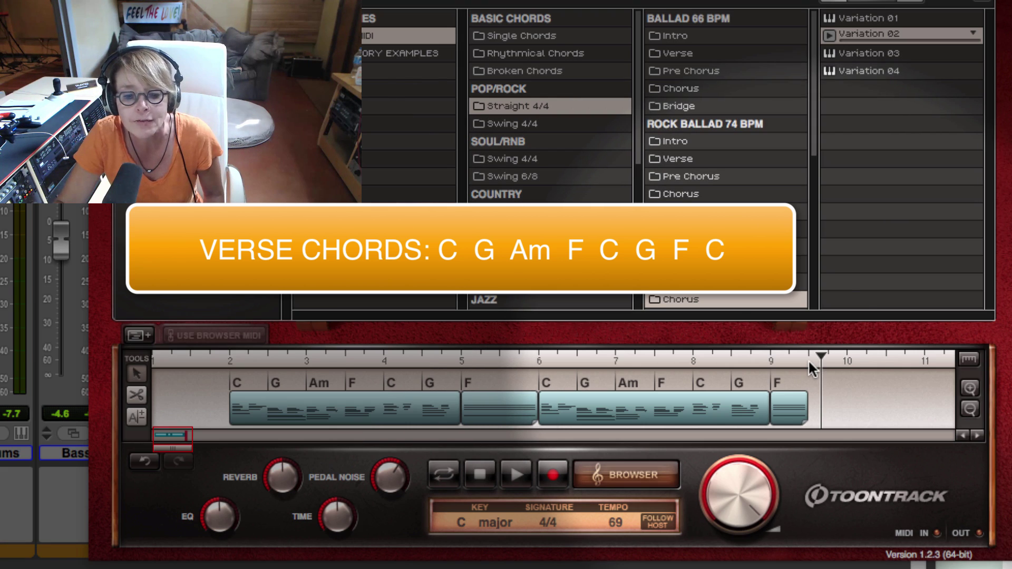
left_click(809, 361)
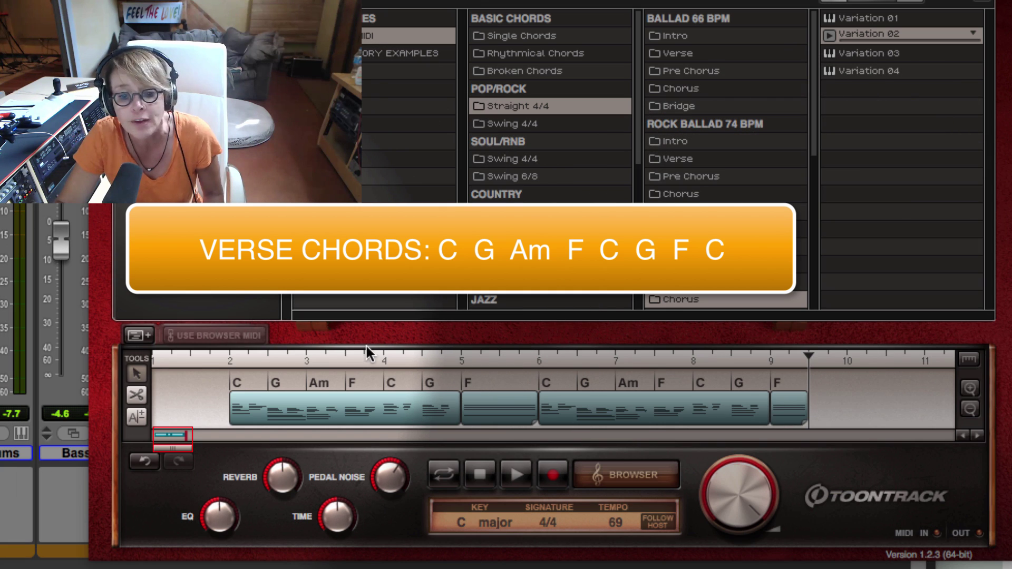
left_click_drag(262, 334, 763, 384)
left_click_drag(885, 402, 842, 402)
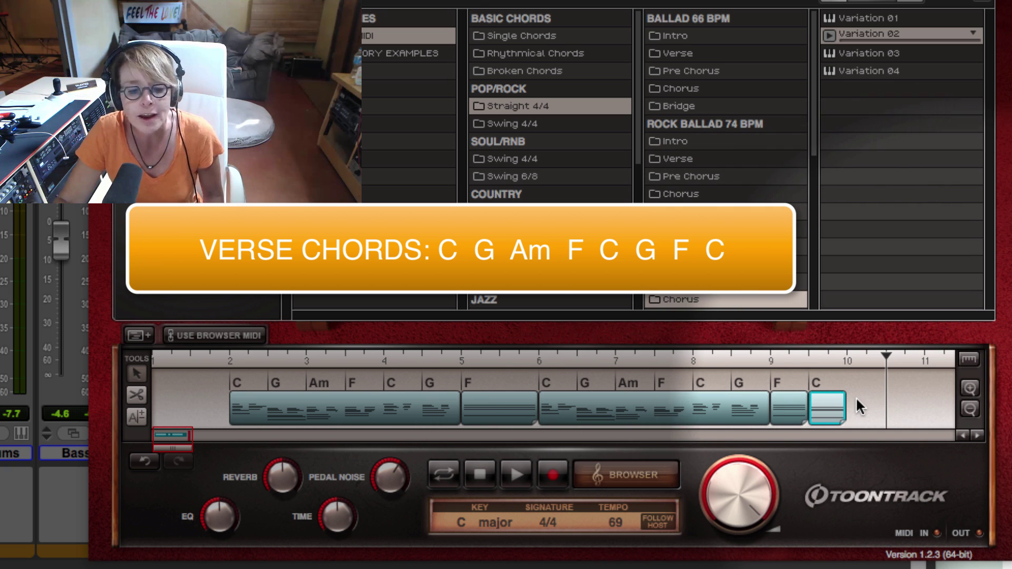
Duplicate the verse blocks from bars 6 to 10 at bar 10, and play the song with the host's Edit window in view
scroll(854, 400, "down", 2)
key("Left")
key("Left")
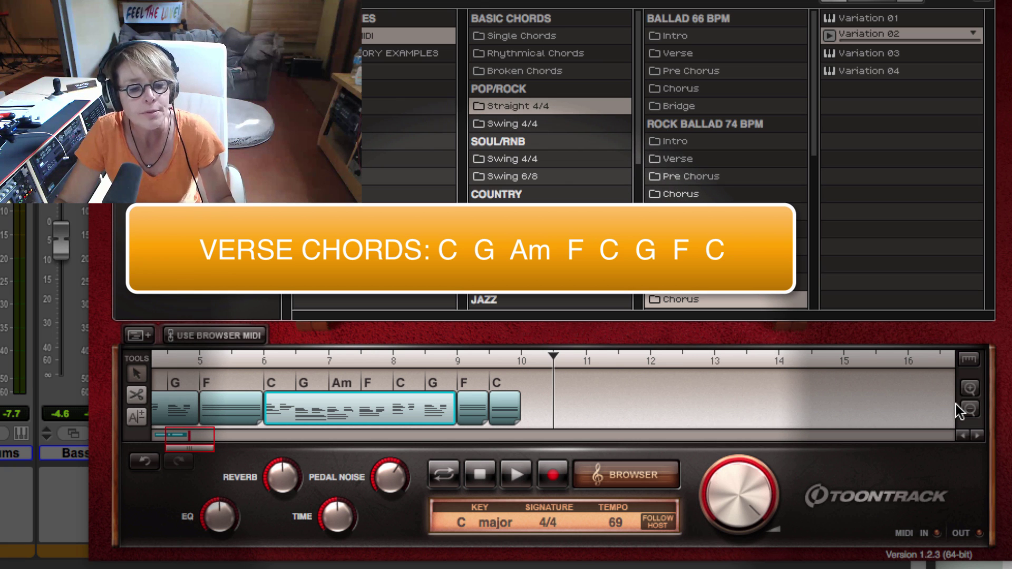
key("shift+Right")
key("shift+Right")
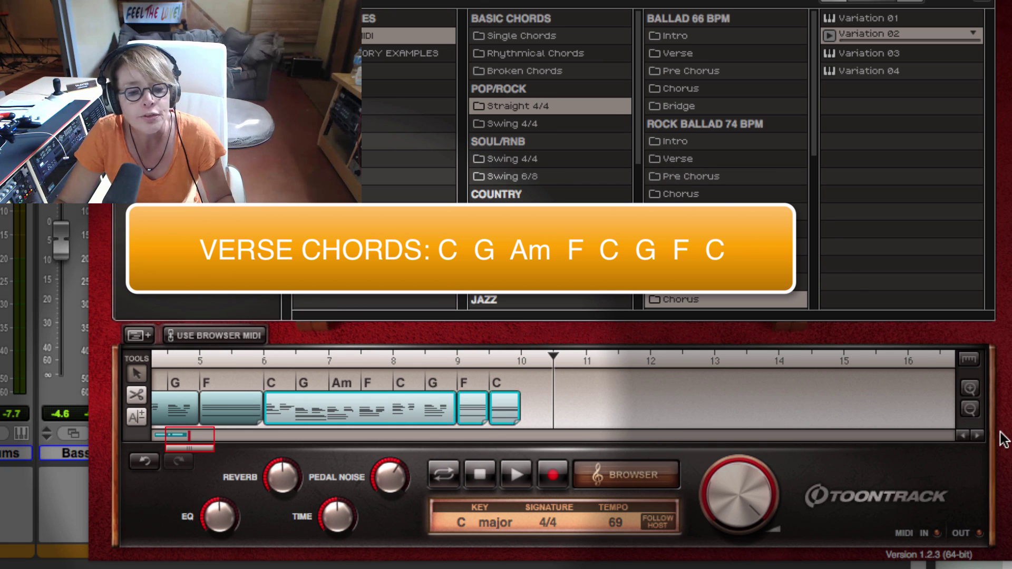
left_click(576, 411)
key("ctrl+v")
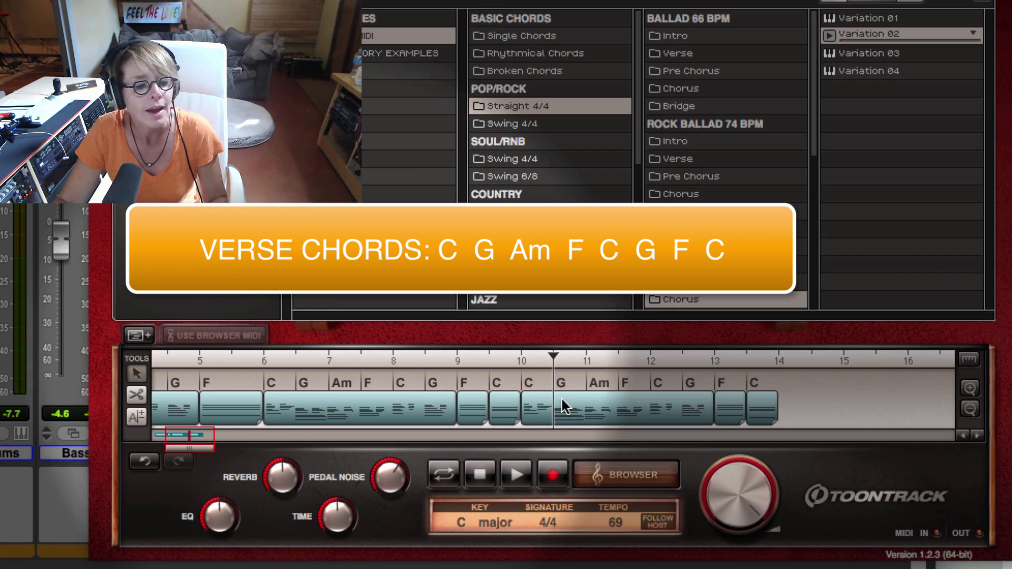
key("ctrl+equal")
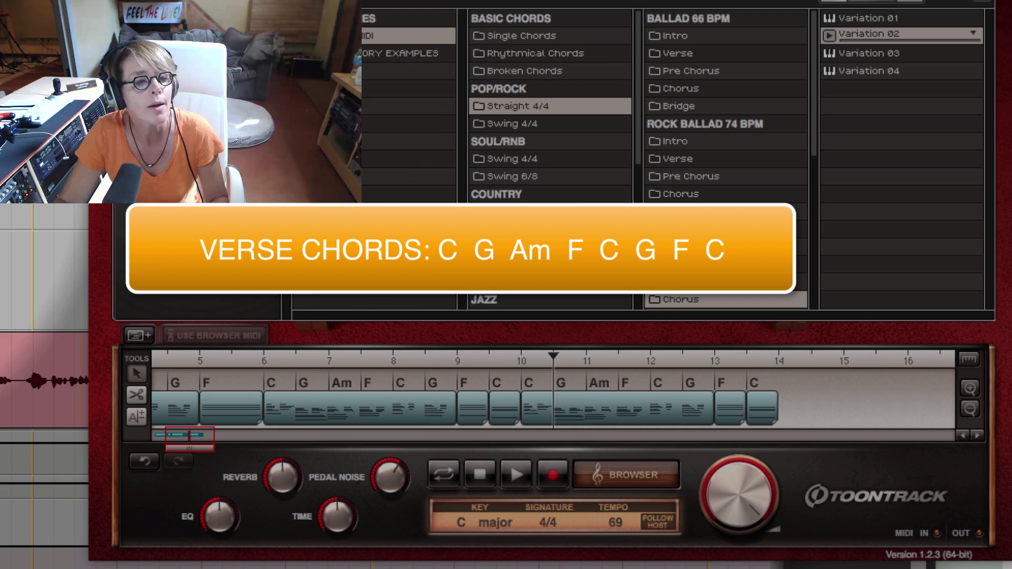
key("space")
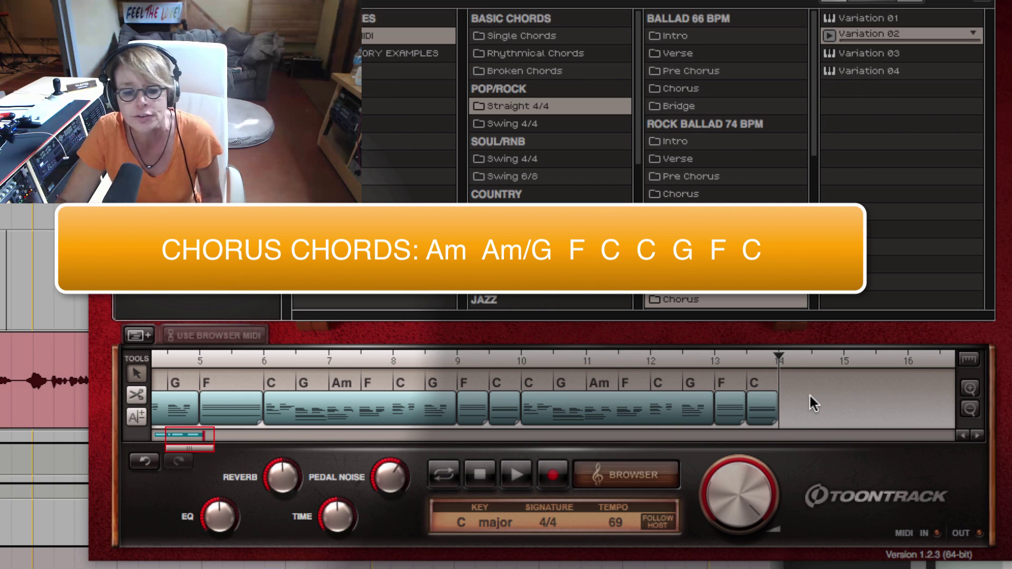
Add a chord block at bar 14 for the chorus, change its chord to Am and shorten it to half a bar
left_click(137, 336)
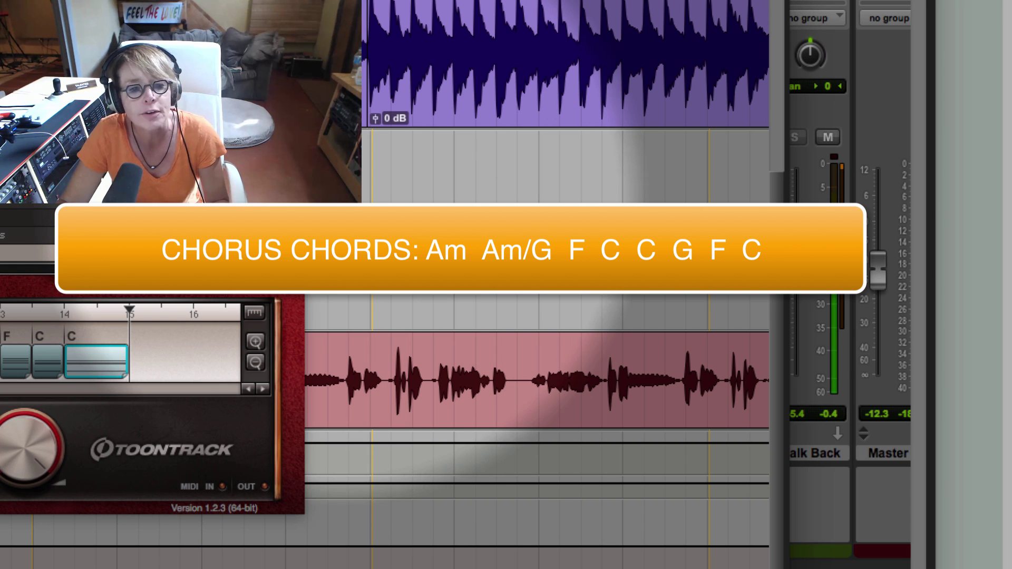
key("space")
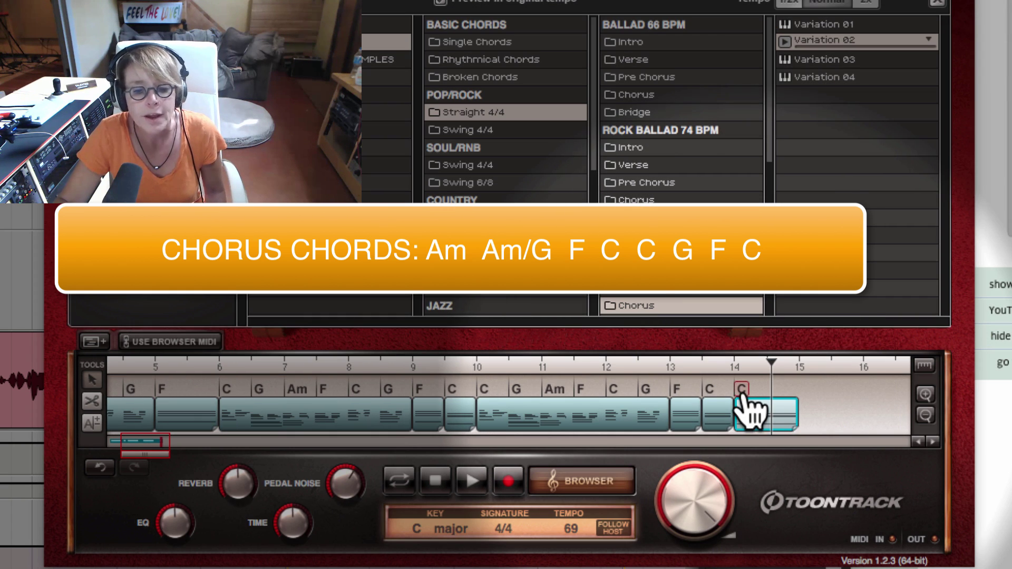
left_click(741, 391)
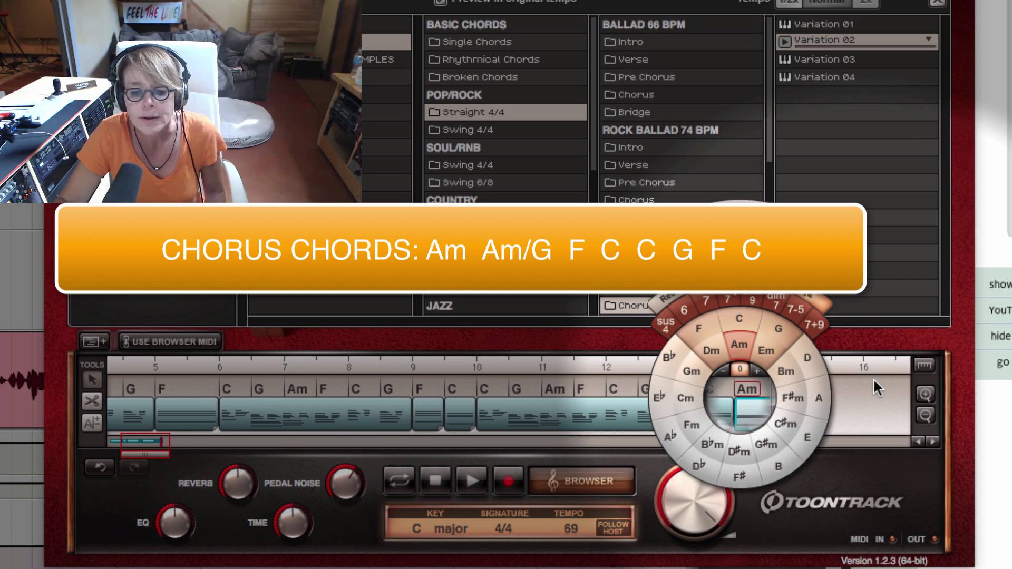
left_click(864, 384)
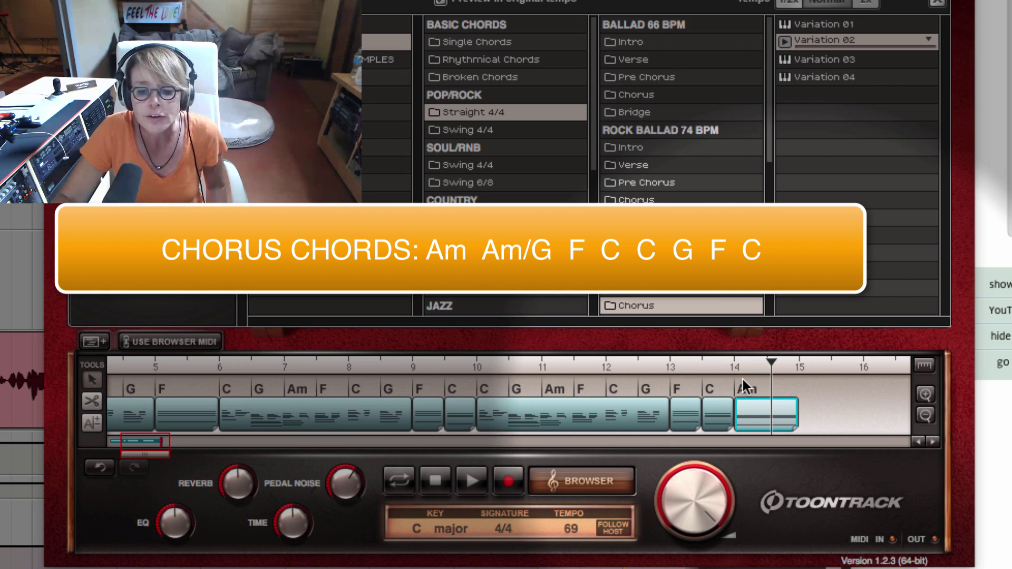
left_click_drag(752, 400, 786, 401)
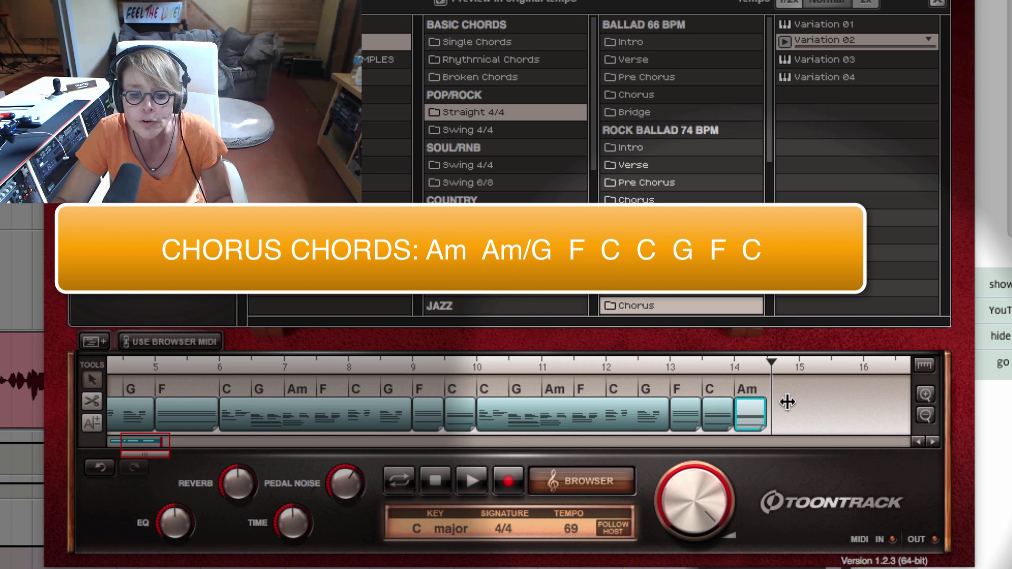
Add a second half-bar Am block in the latter half of bar 14 and give its chord an add9
left_click(795, 409)
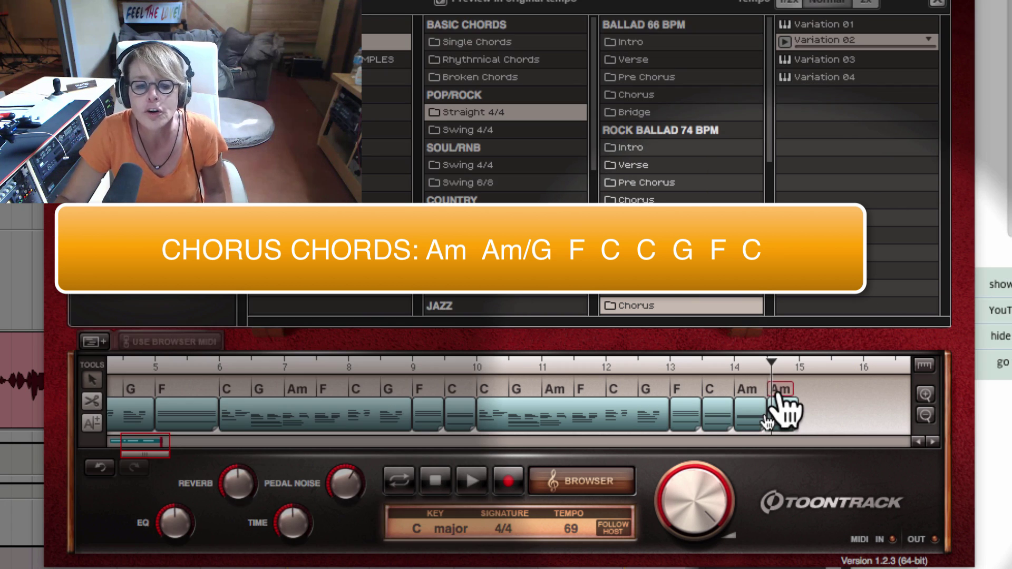
left_click(780, 401)
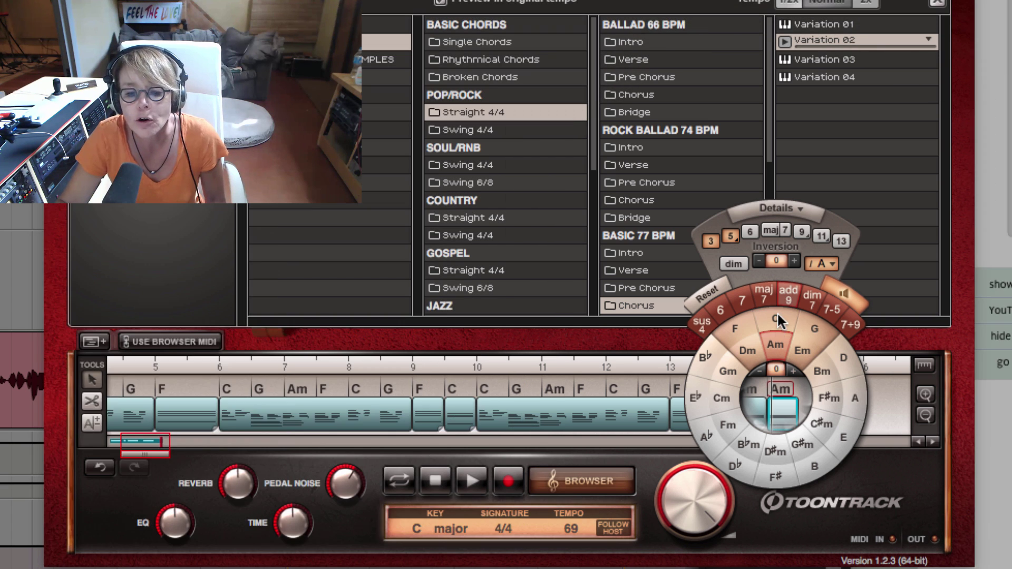
left_click(788, 306)
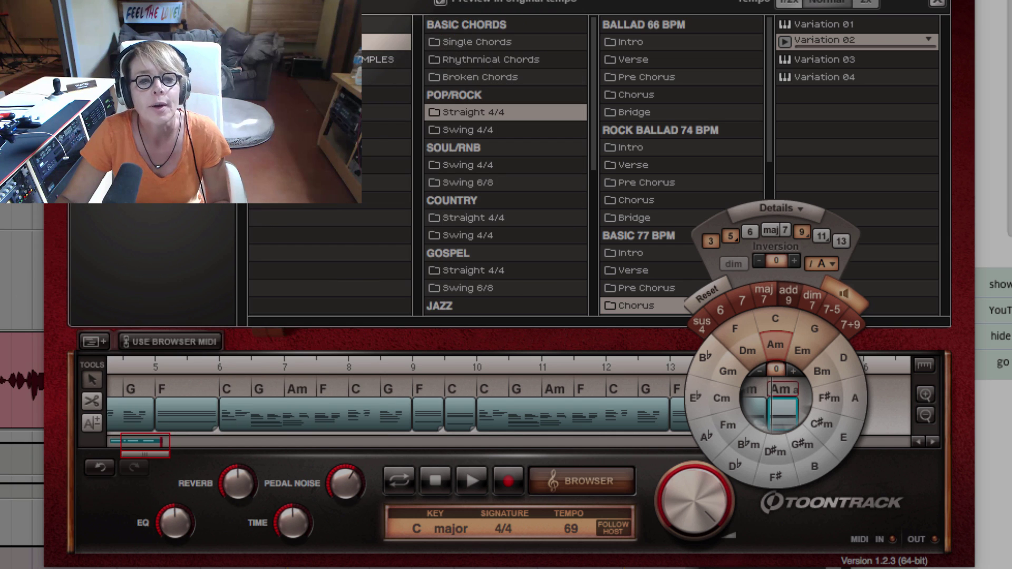
Move the plug-in aside, play the original song's chorus for comparison, and set the second Am block's chord to add9
left_click_drag(843, 3, 105, 0)
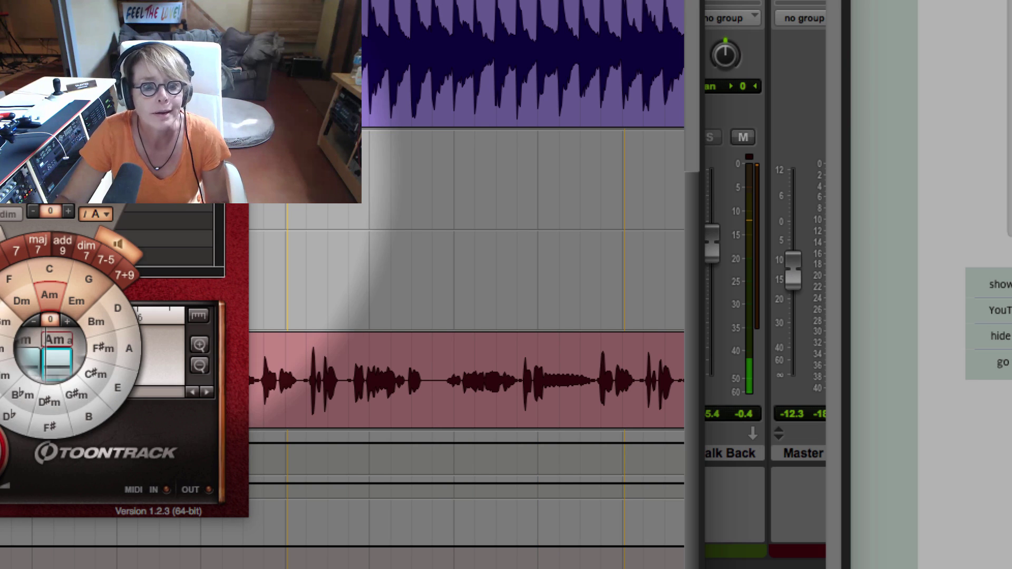
left_click(265, 232)
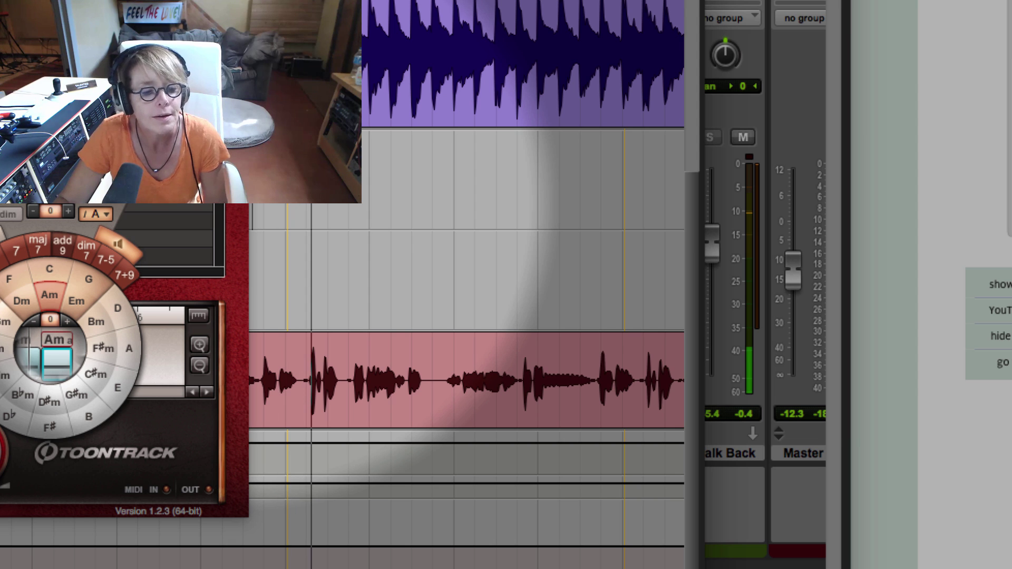
key("space")
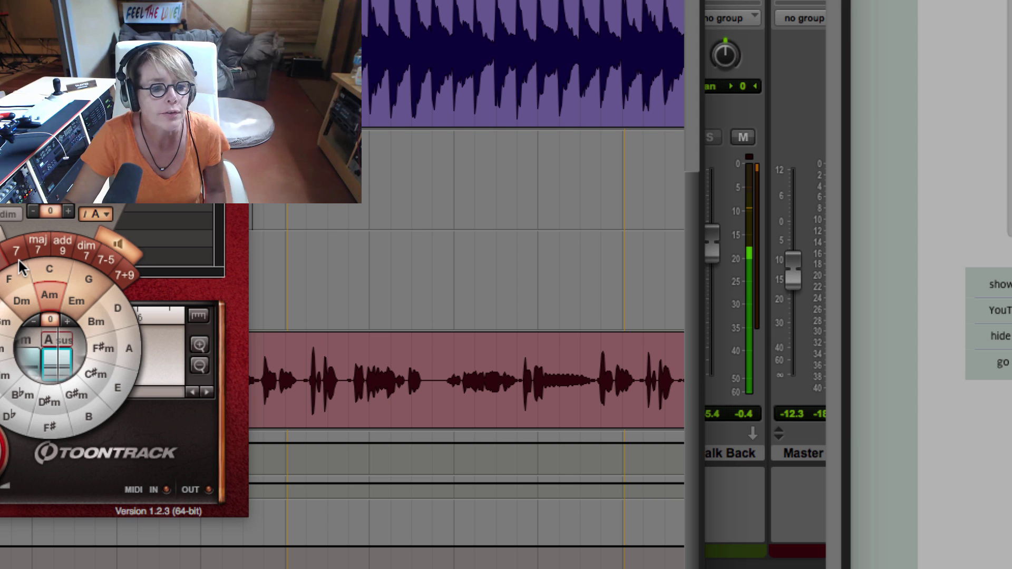
left_click(64, 247)
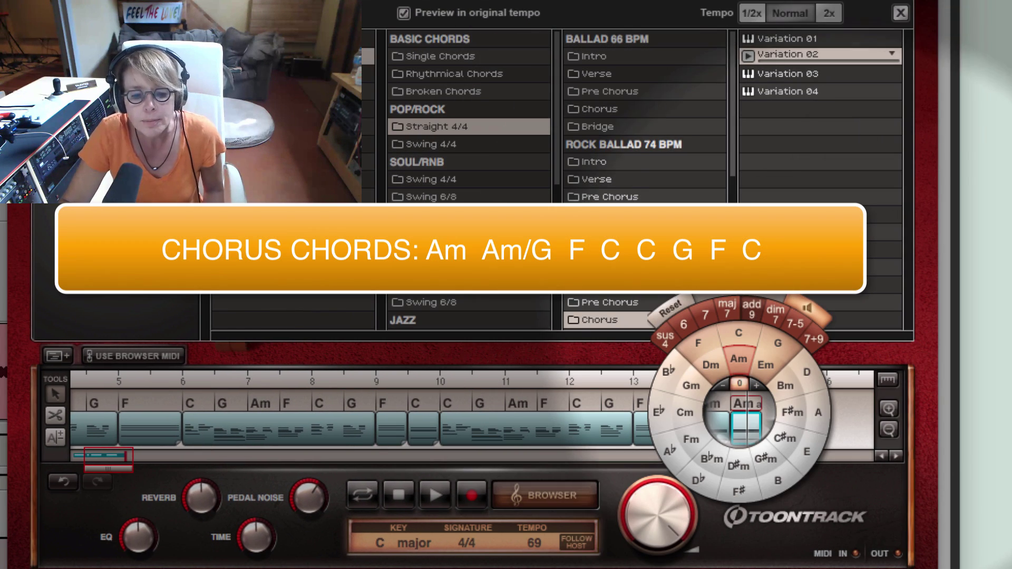
left_click(854, 411)
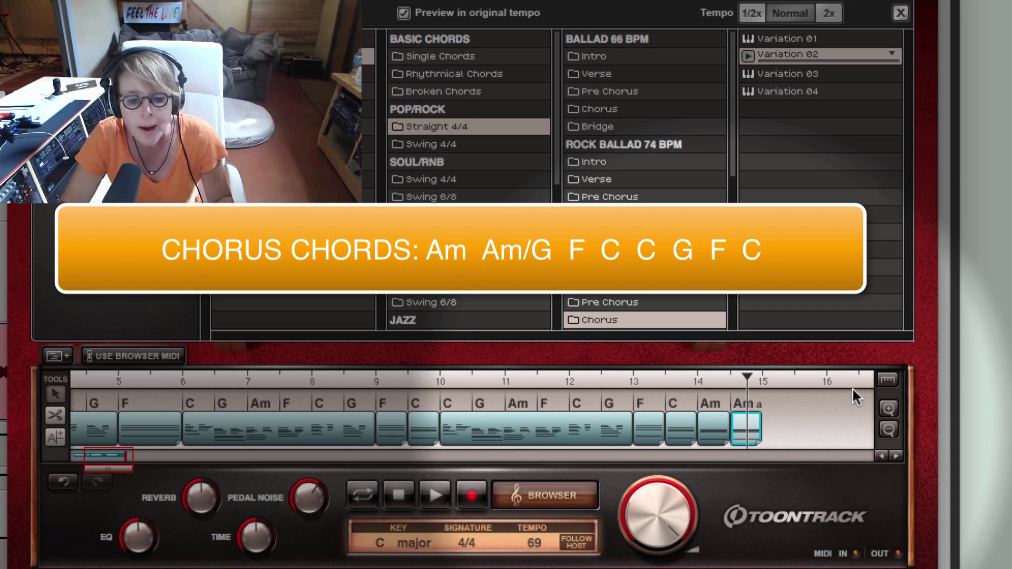
Copy the plain Am block to bar 15 and change the copy's chord to F
left_click_drag(712, 427, 775, 427)
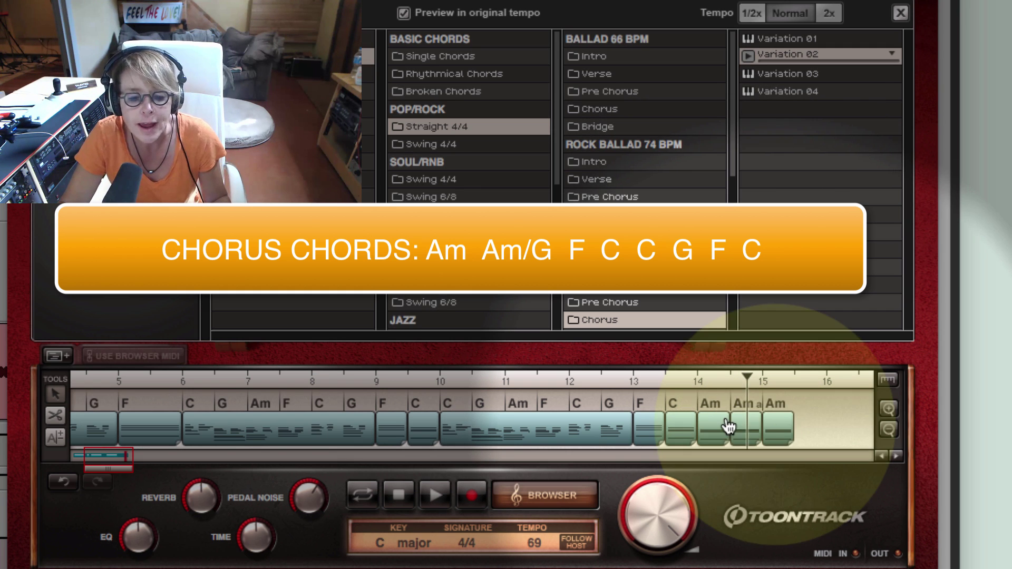
left_click(775, 404)
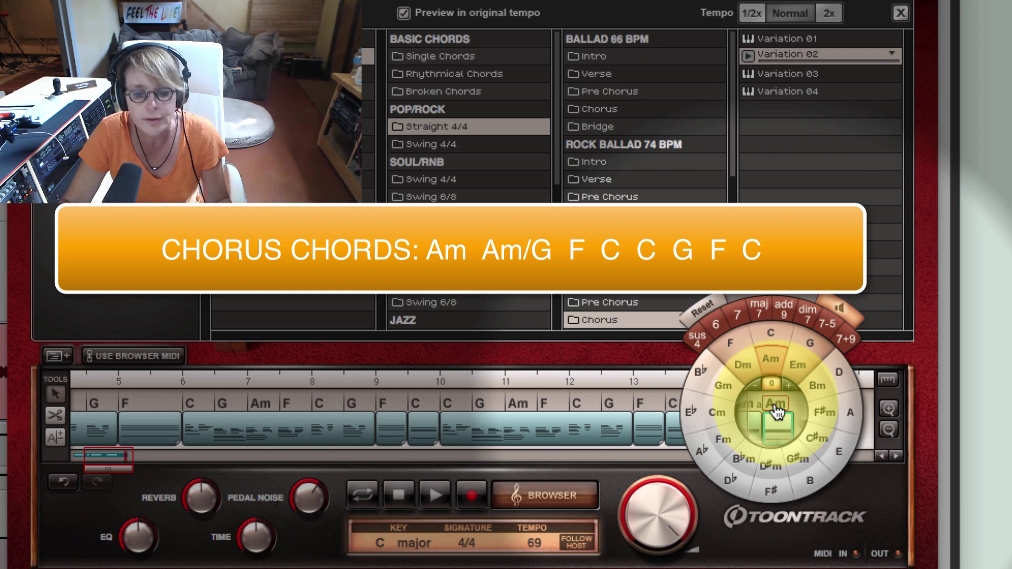
left_click(736, 342)
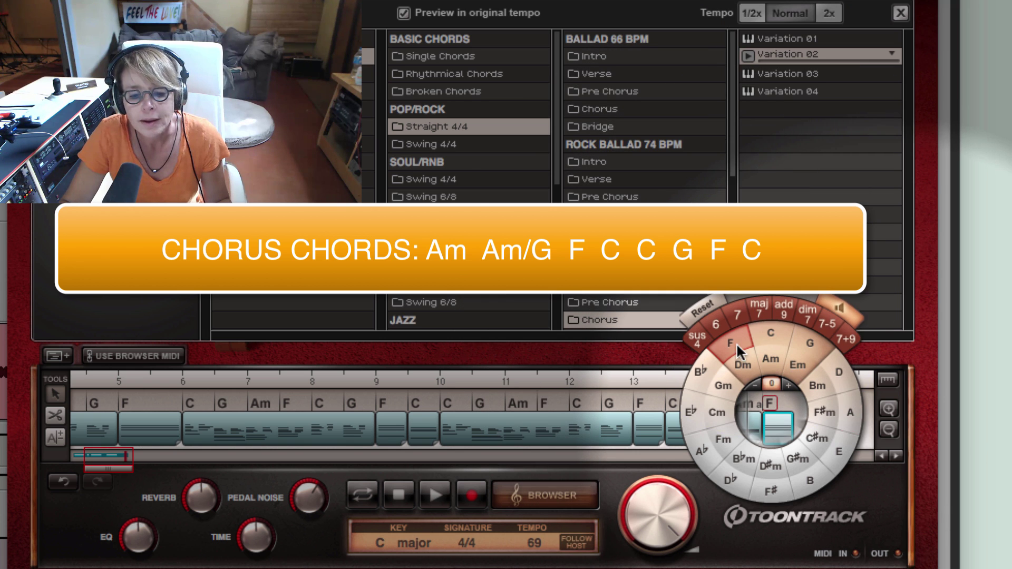
Place half-bar C copies in the second half of bar 15 and at bar 16, and change the bar 16 chord to G
scroll(790, 369, "down", 3)
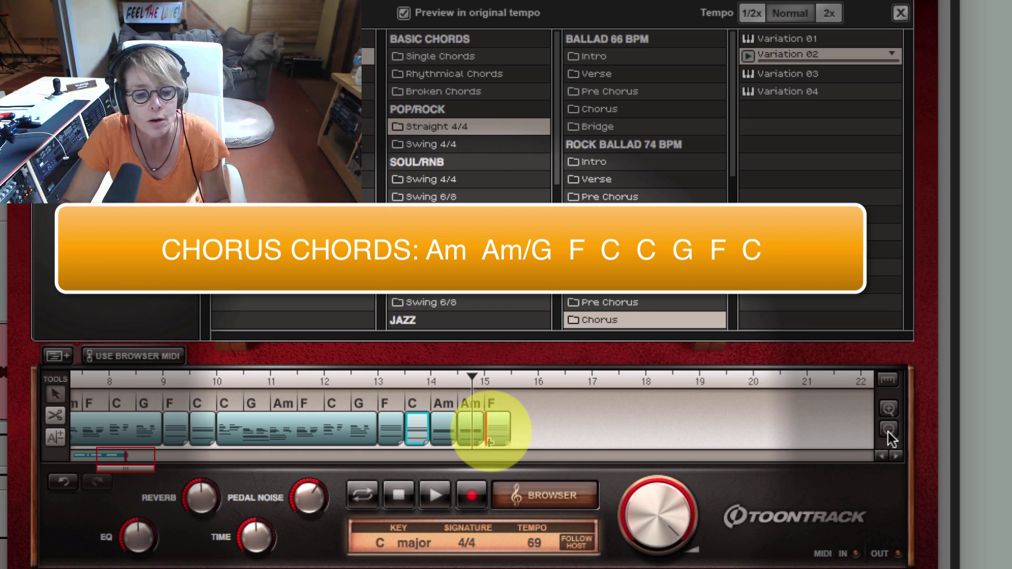
left_click_drag(487, 429, 517, 440)
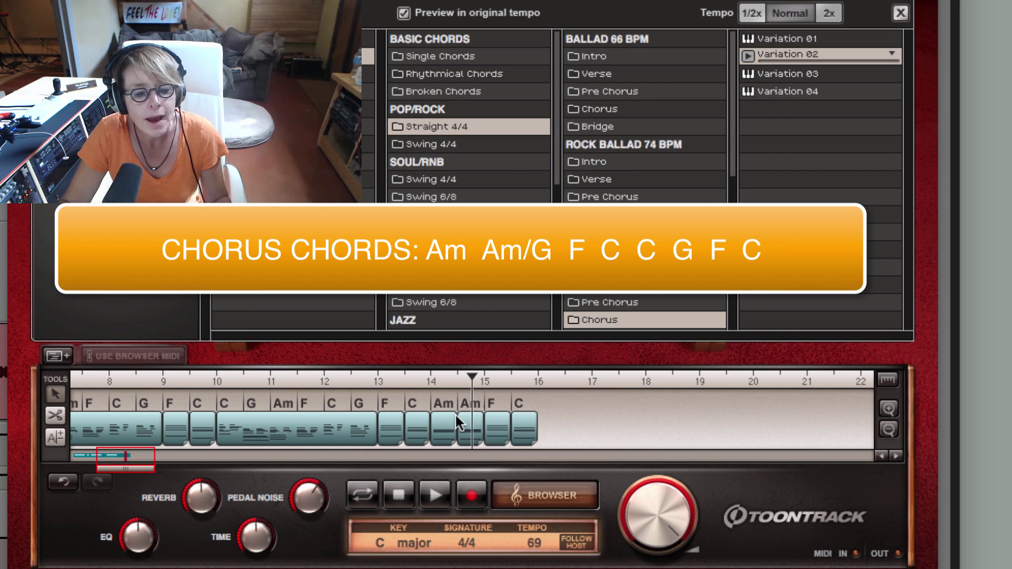
left_click_drag(519, 428, 552, 428)
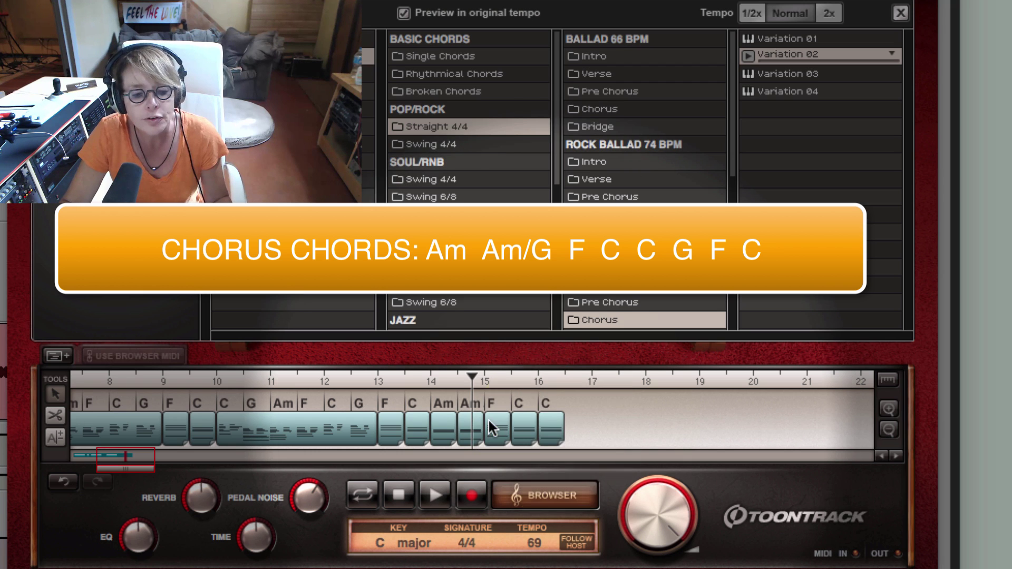
left_click(548, 422)
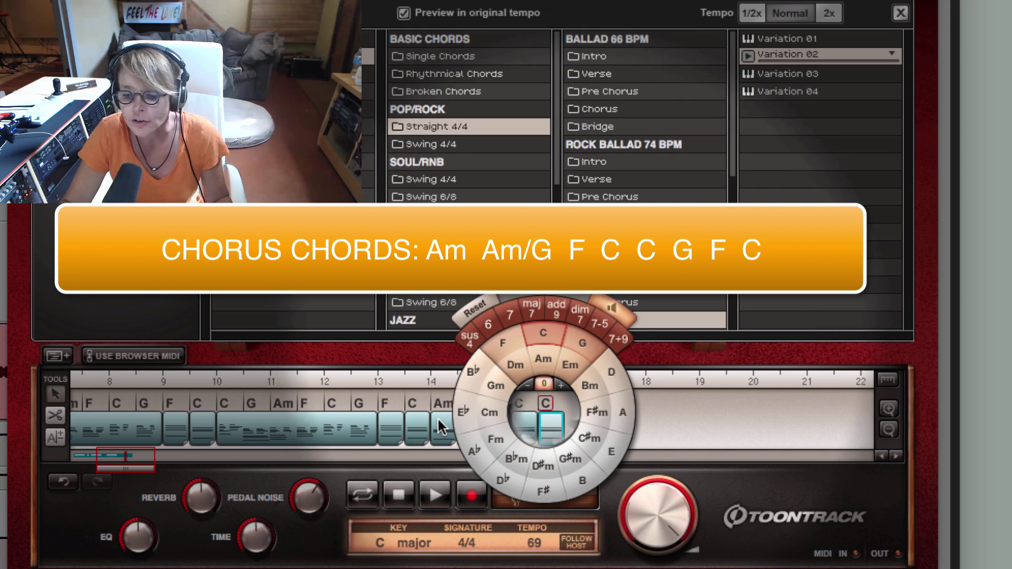
left_click(583, 343)
left_click(667, 384)
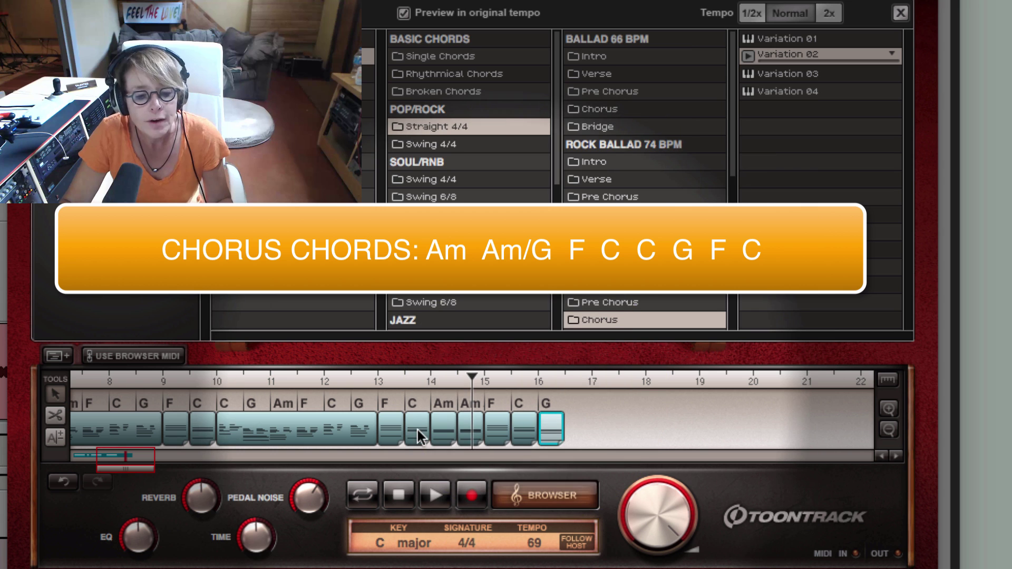
Add half-bar F and C copies behind the G block, and shift G, F and C half a bar later
left_click_drag(498, 421, 570, 438)
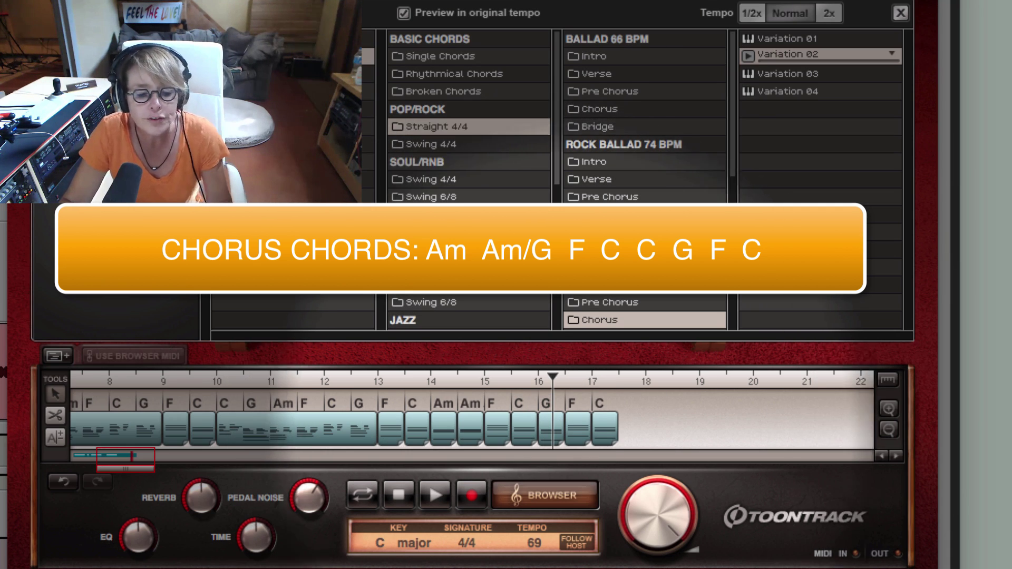
left_click(558, 427)
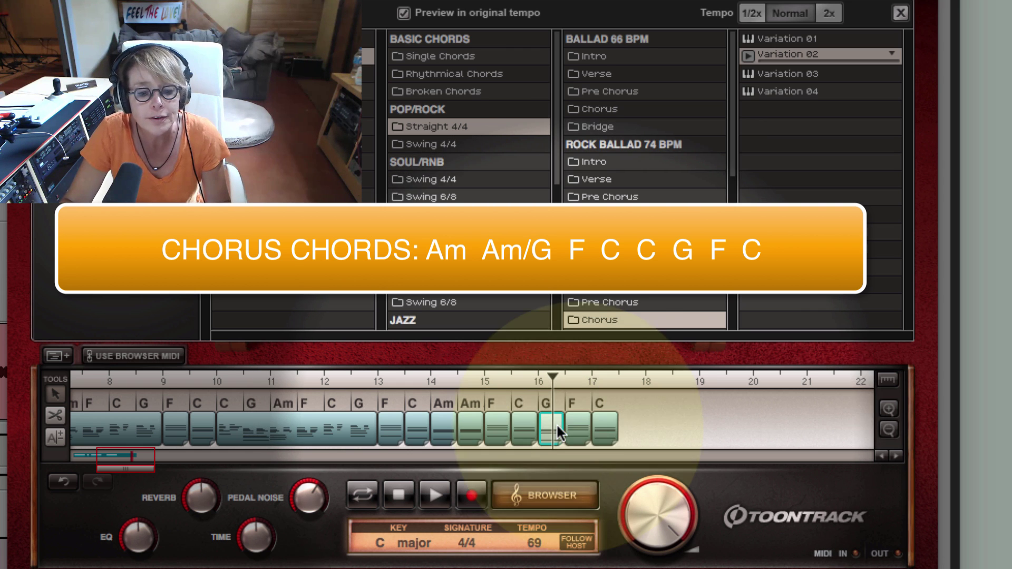
left_click(591, 426, "shift")
left_click_drag(593, 426, 598, 426)
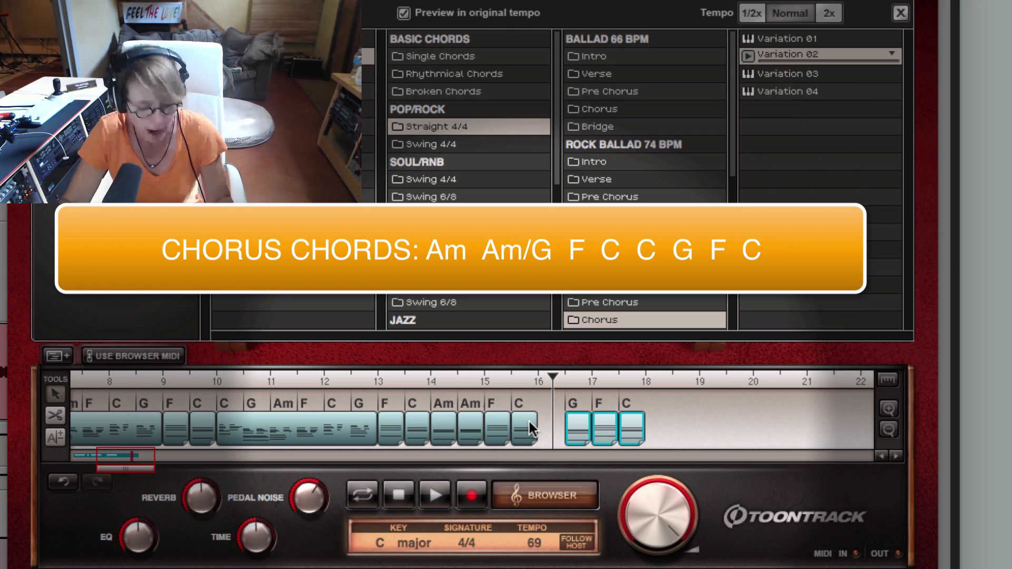
Fill the gap at bar 16 with a copy of the preceding C block, and play back the chorus progression
left_click(524, 422)
left_click_drag(524, 419, 546, 420)
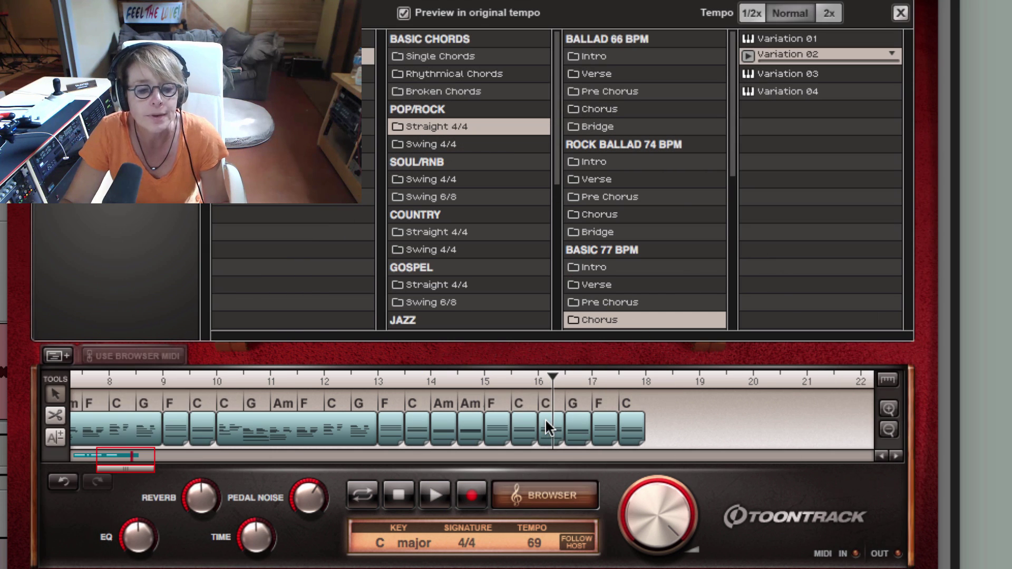
key("space")
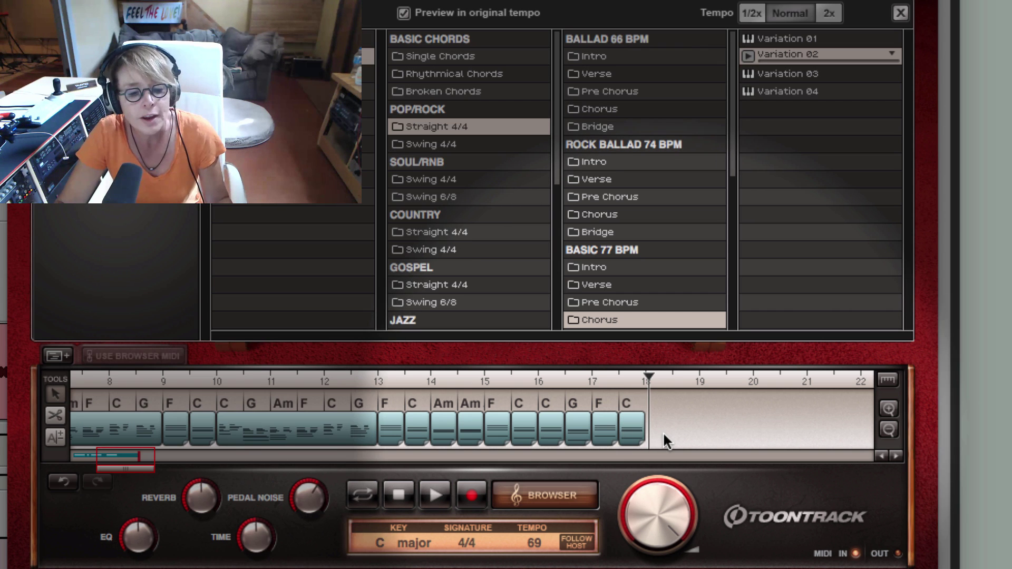
Select the blocks from the C in the second half of bar 13 through bar 17, and duplicate them at bar 18
left_click_drag(663, 432, 660, 423)
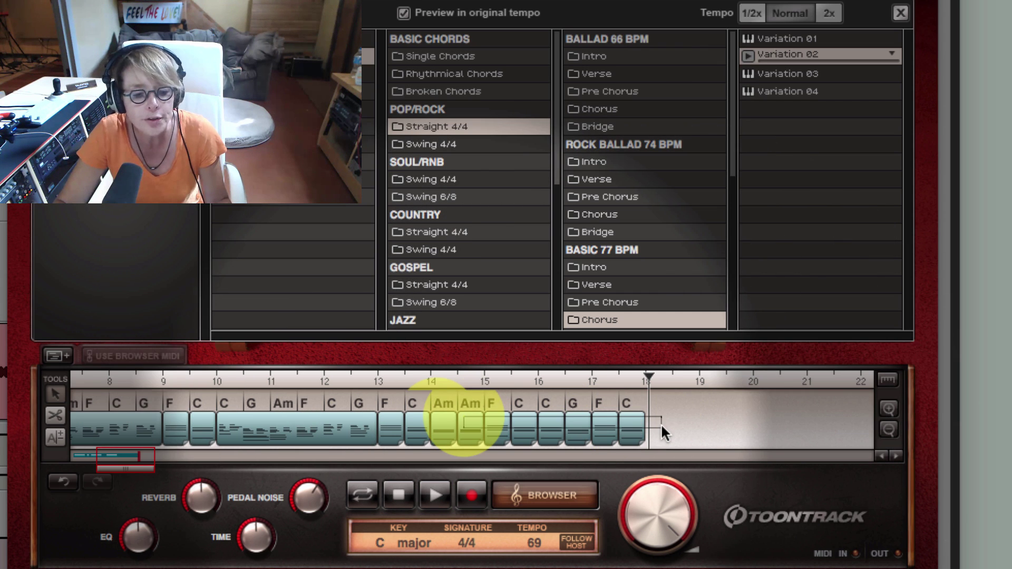
left_click_drag(464, 425, 416, 422)
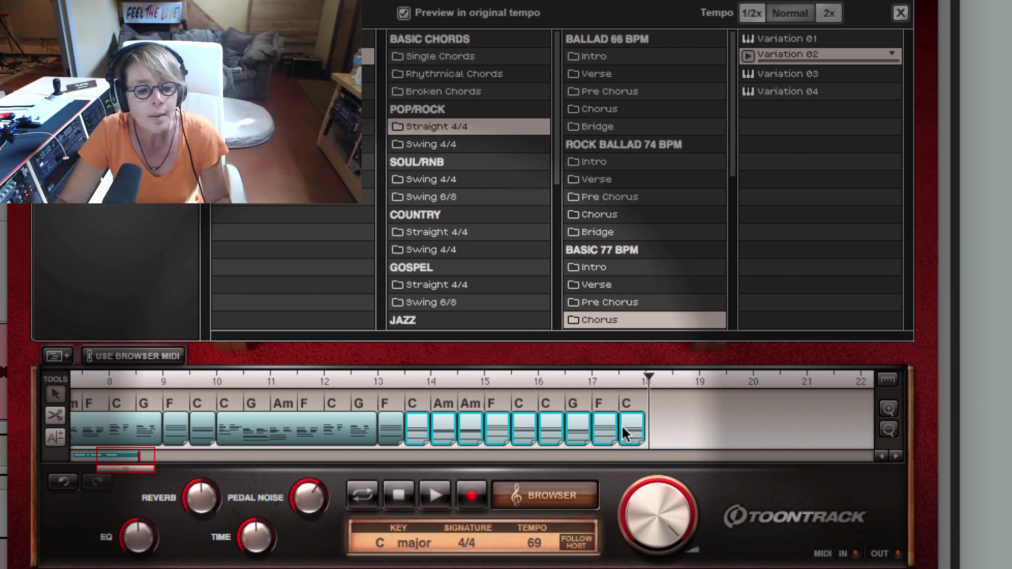
left_click_drag(515, 420, 651, 442)
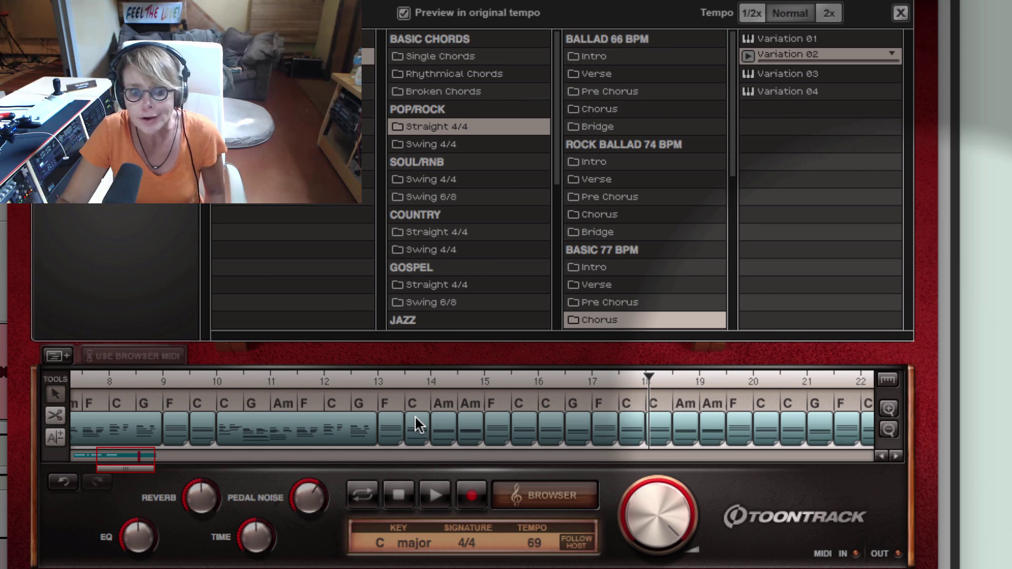
Select all blocks from bar 14 on, audition the Rock Ballad 74 BPM and Basic 77 BPM chorus grooves, and choose Basic's Variation 04
scroll(415, 422, "down", 3)
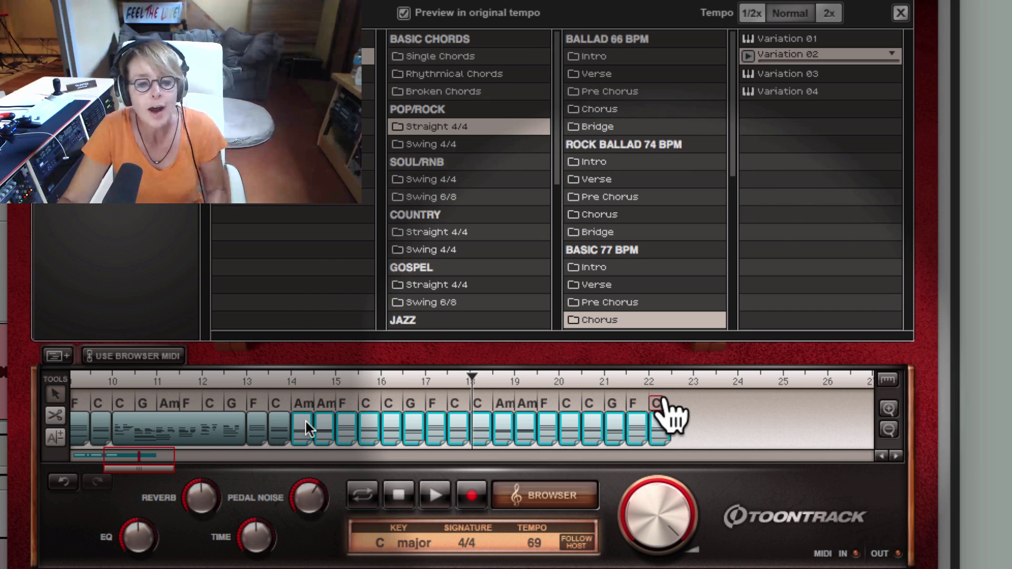
left_click_drag(671, 411, 301, 422)
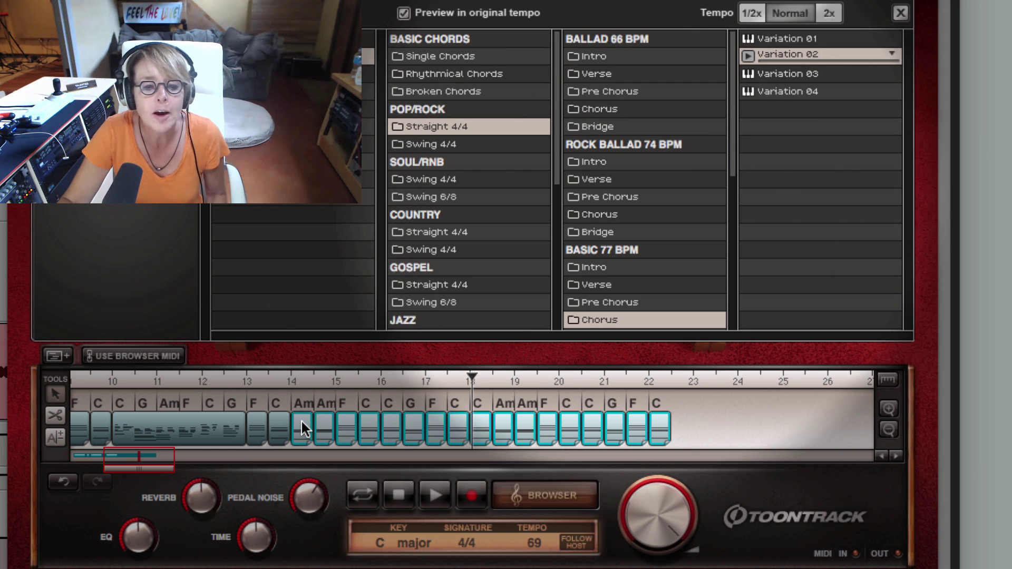
left_click(583, 214)
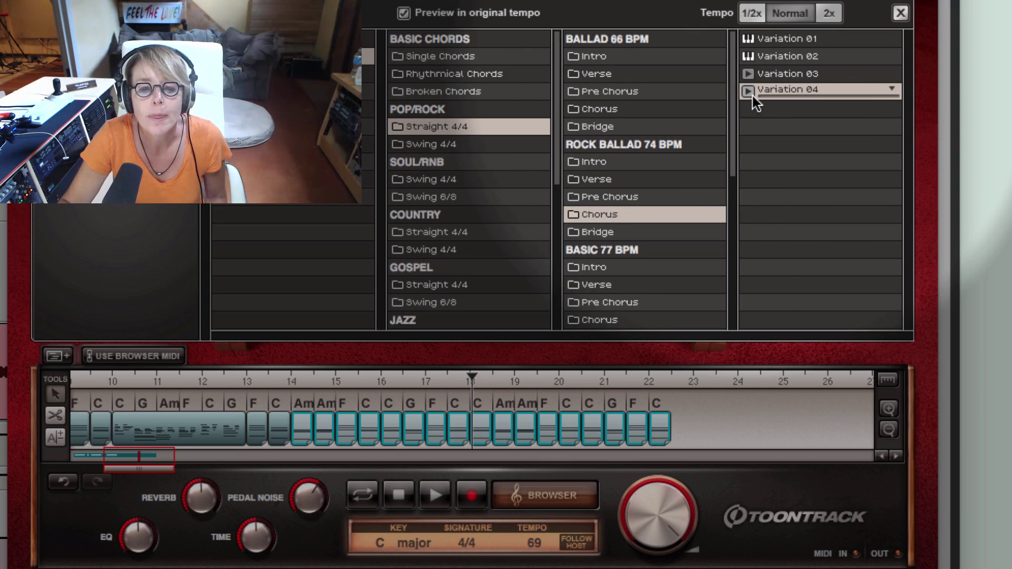
left_click(752, 73)
left_click(746, 56)
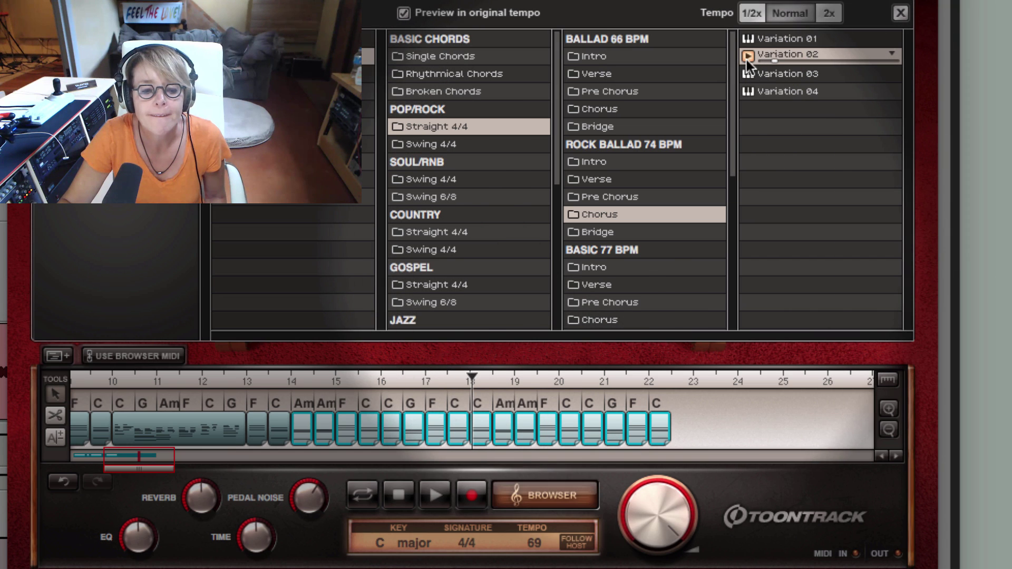
left_click(633, 318)
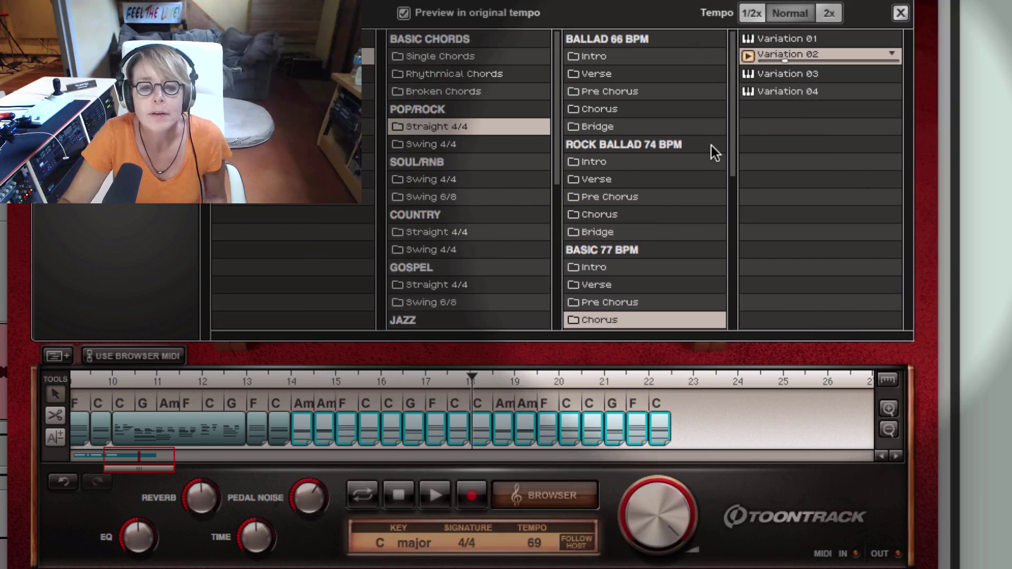
left_click(747, 73)
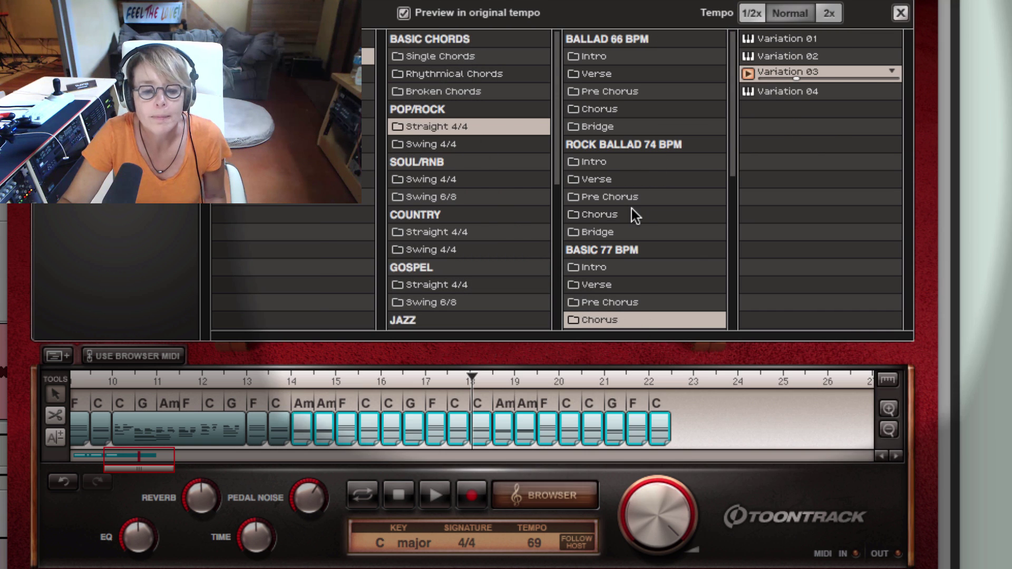
key("Down")
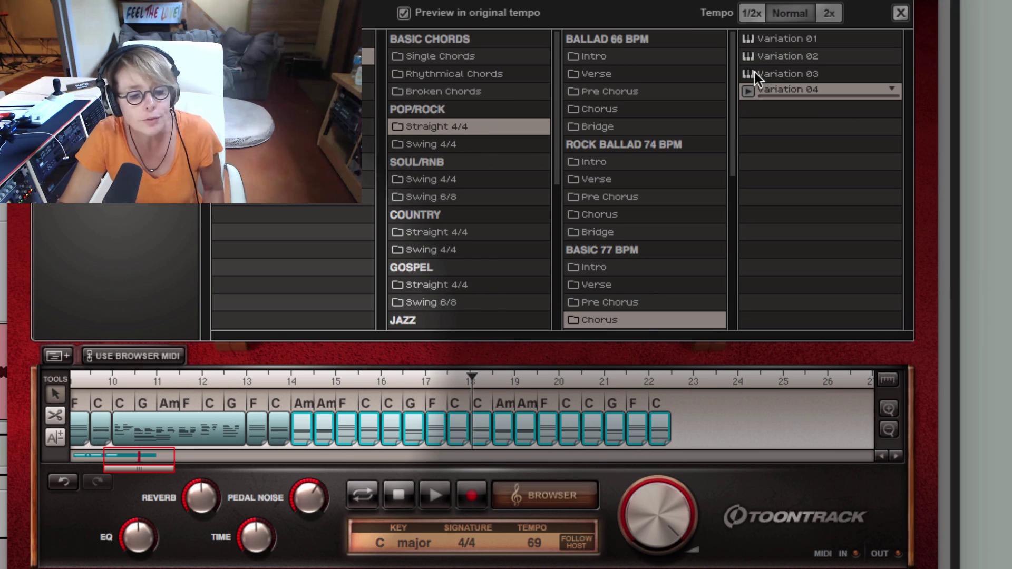
Preview the Basic 77 BPM chorus Variation 04 on the selected blocks with browser MIDI, and switch the preview off
left_click(134, 356)
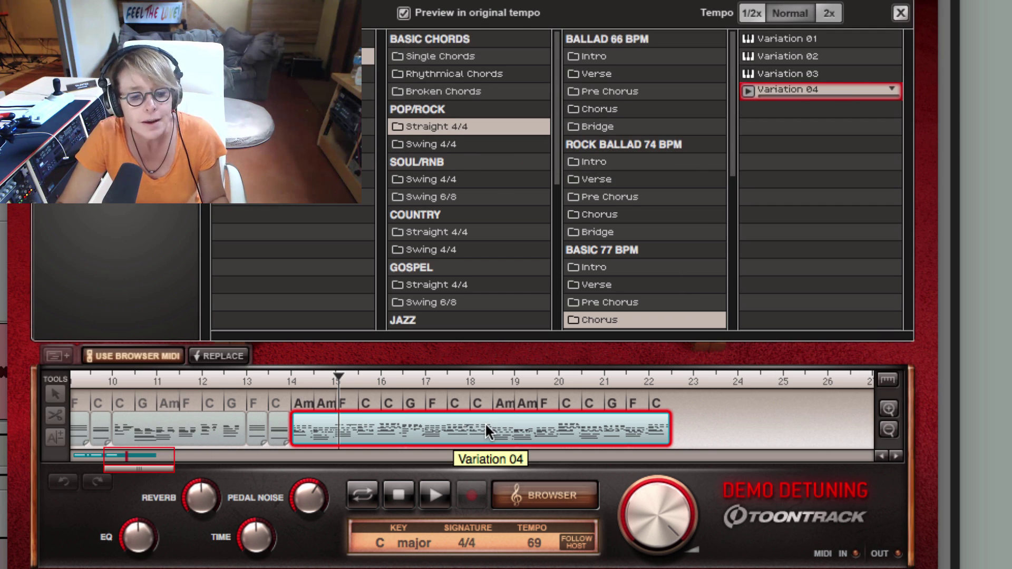
left_click(473, 426)
left_click(453, 426)
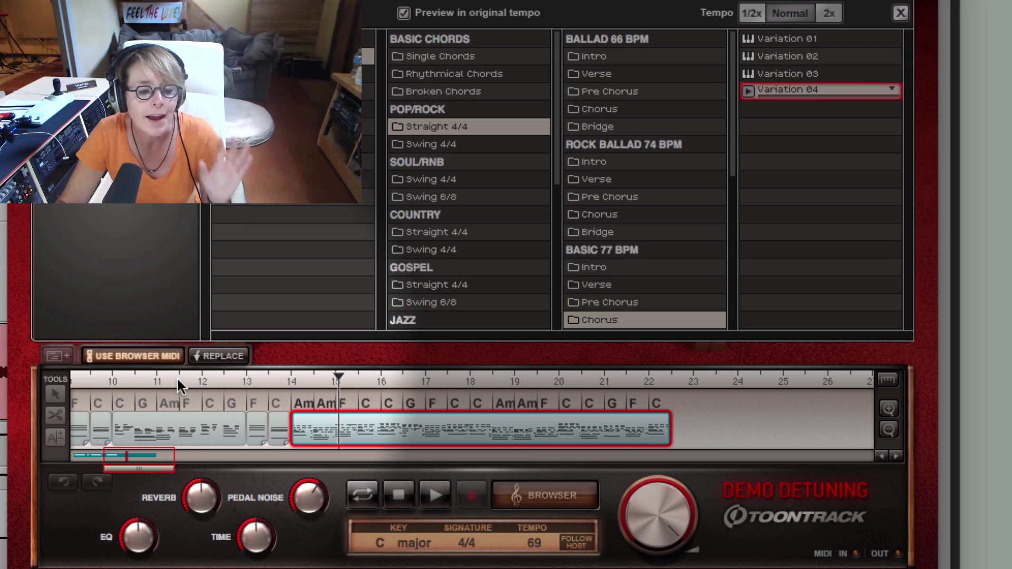
left_click(107, 356)
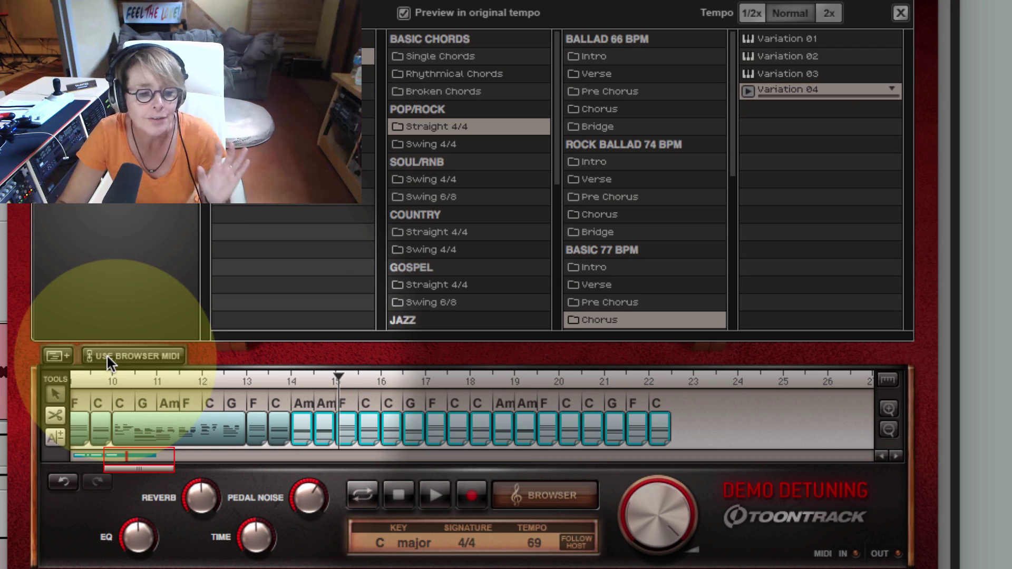